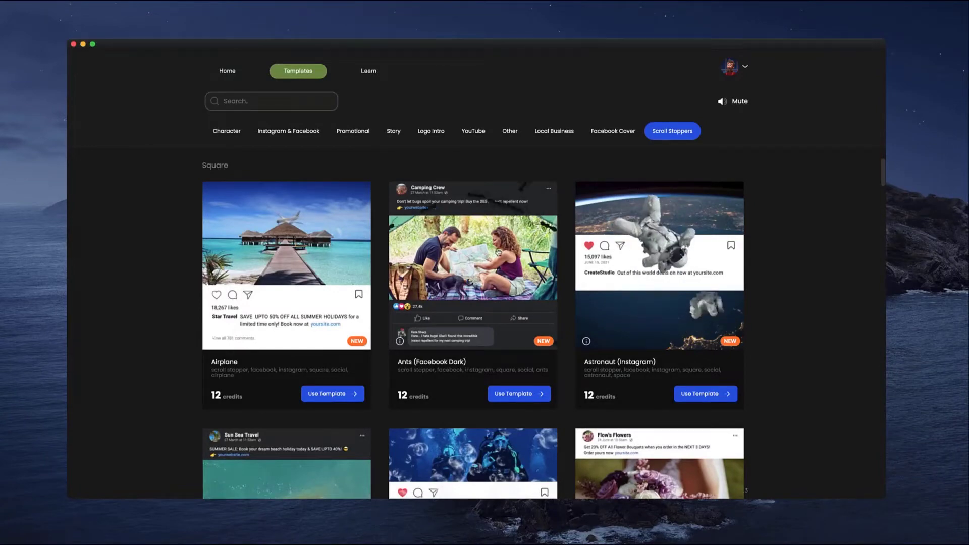
- Start a project from the Coffee Beans Rotating template in the Scroll Stoppers category
scroll(498, 252, "down", 5)
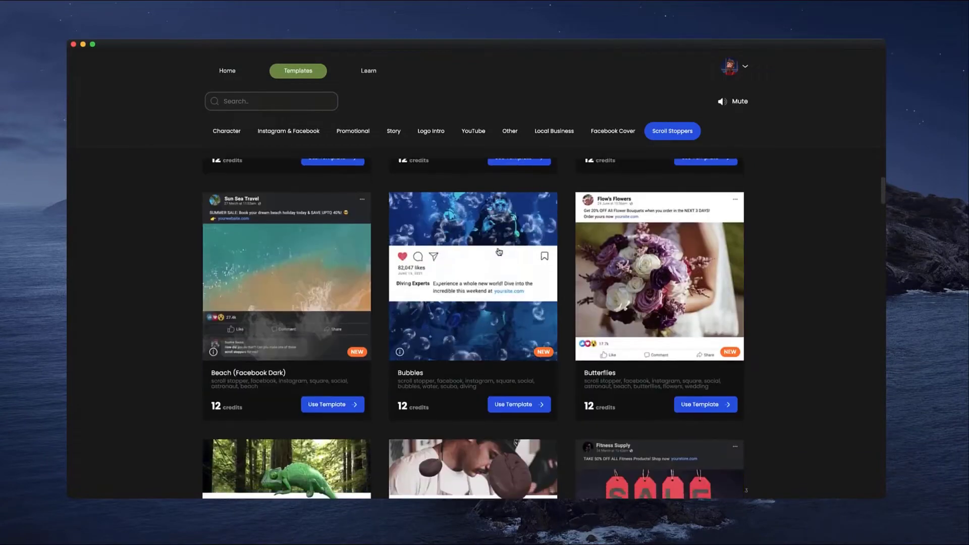
scroll(498, 251, "down", 4)
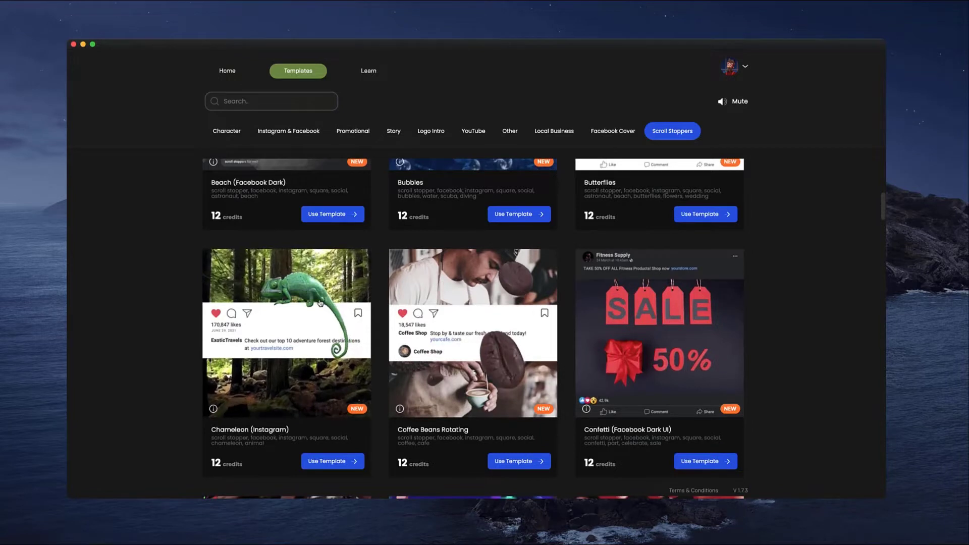
scroll(516, 310, "down", 2)
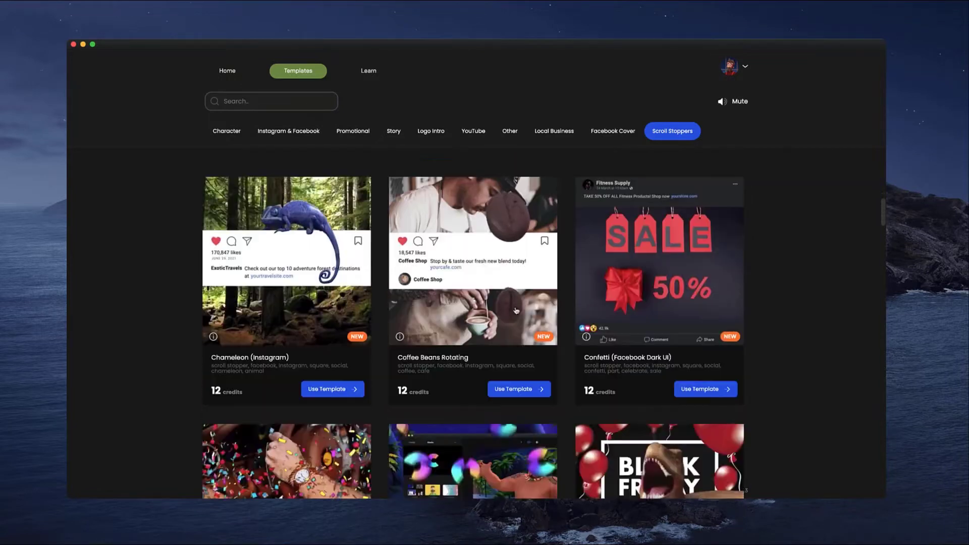
left_click(525, 390)
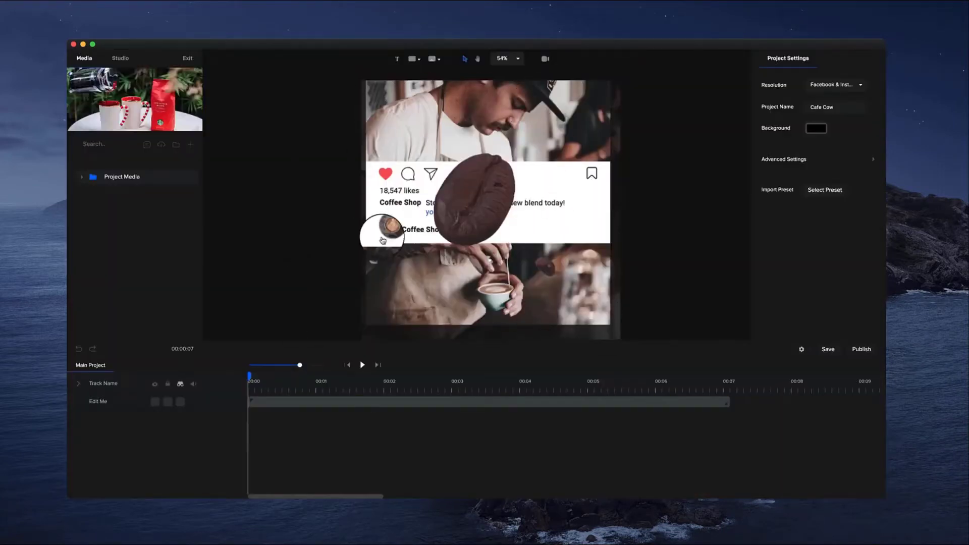
- Enter the Edit Me group and replace its REPLACE IMAGE background with the project media photo of mugs and a red coffee bag
left_click(324, 404)
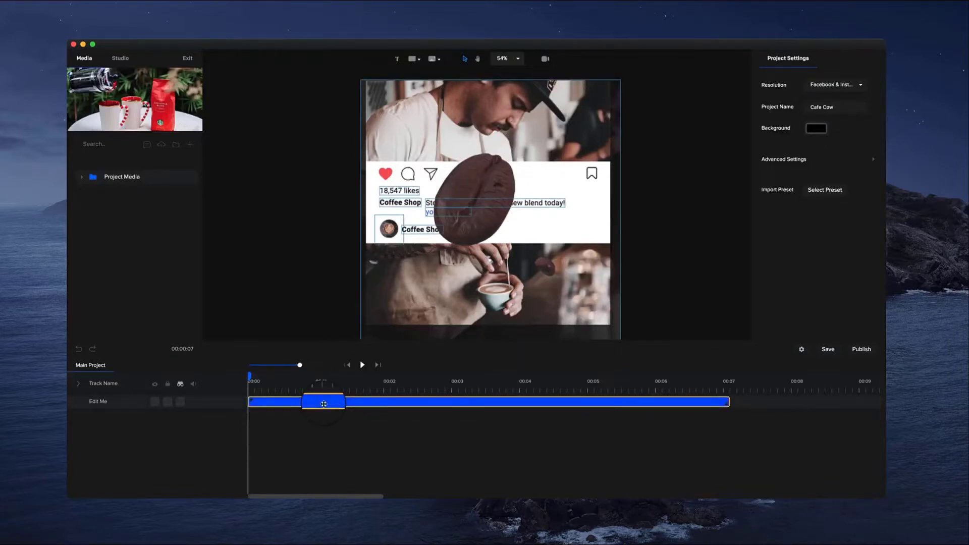
double_click(324, 403)
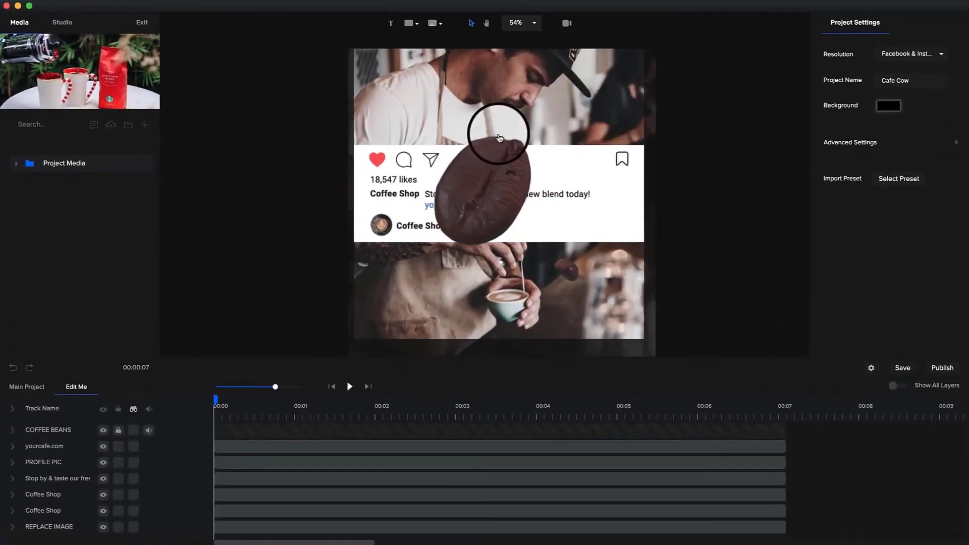
left_click(500, 138)
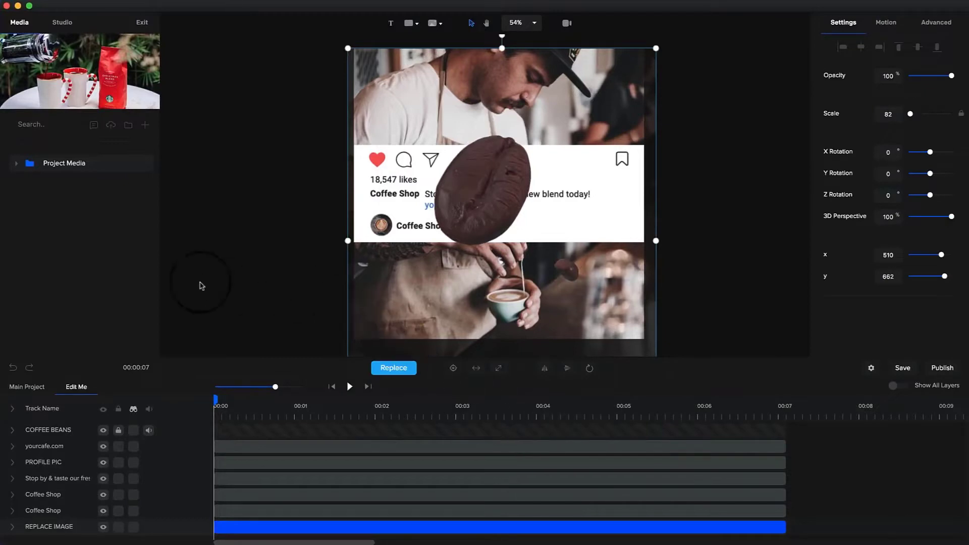
left_click(17, 165)
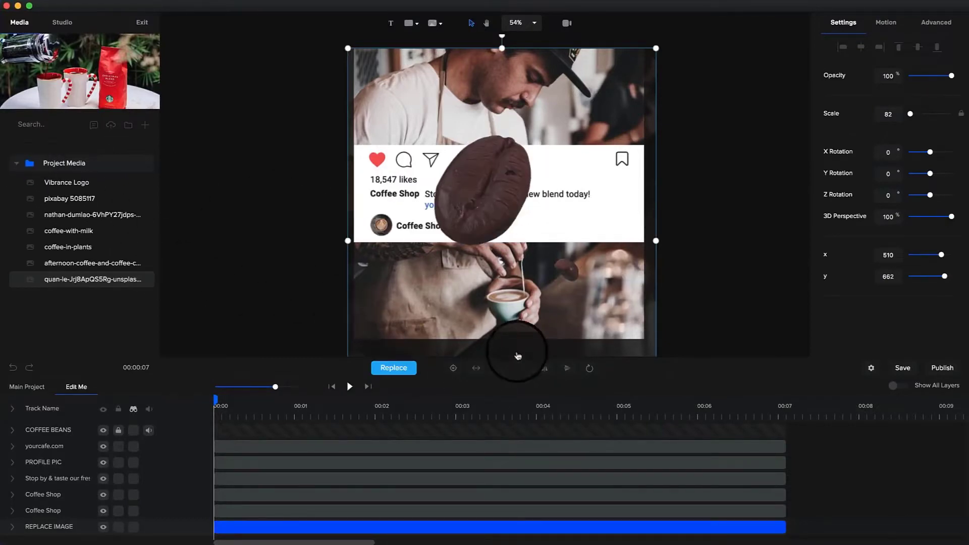
left_click(393, 368)
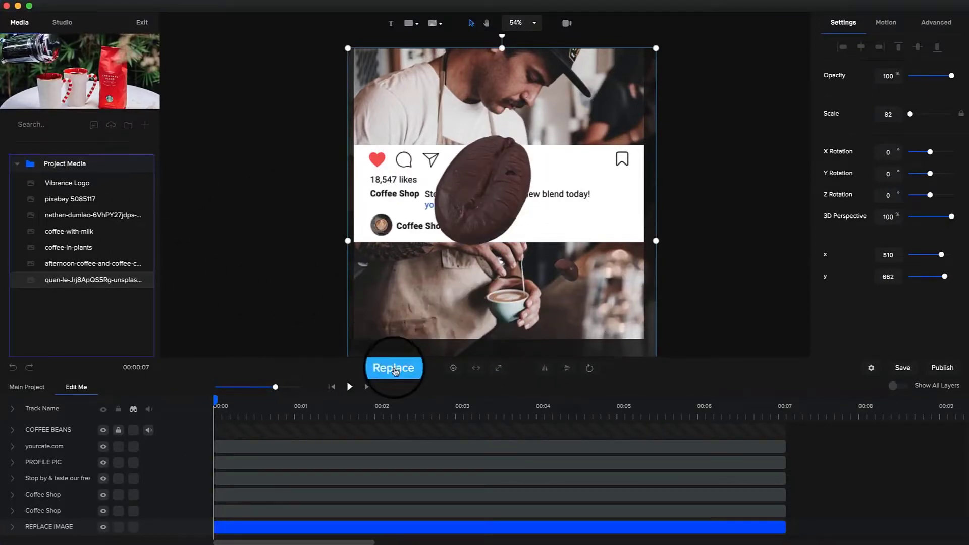
left_click(77, 282)
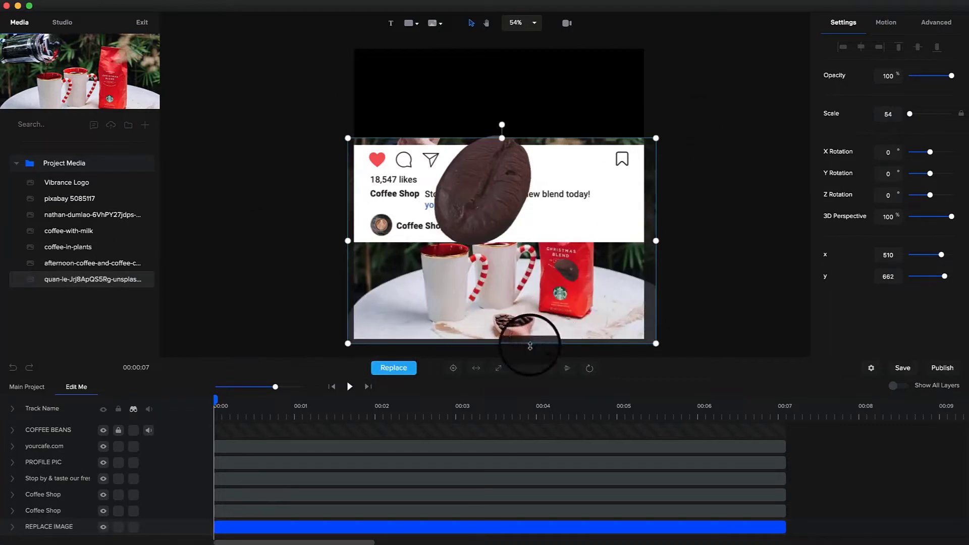
- Fit the new background photo to the canvas, then enlarge it to scale 92 and position it at about x 469, y 427
left_click(498, 369)
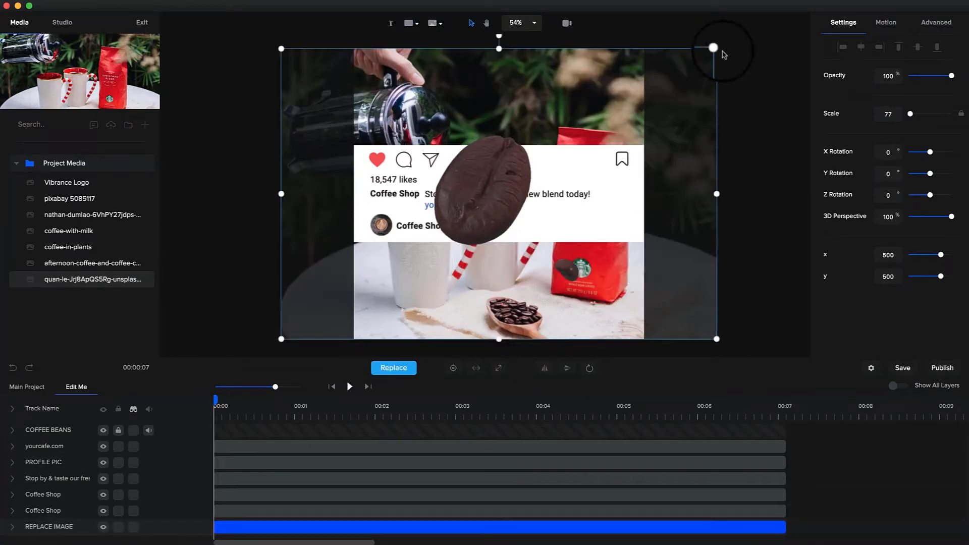
left_click_drag(716, 48, 831, 21)
left_click_drag(757, 95, 712, 104)
- Replace the round profile picture with Vibrance Logo, enlarge it to scale 13 and position it beside the Coffee Shop label
scroll(410, 197, "up", 5)
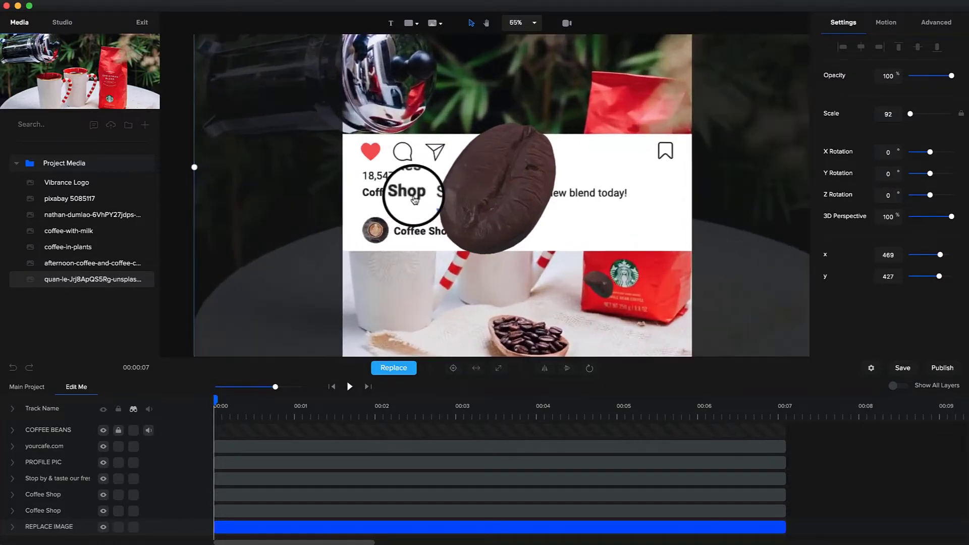
left_click(360, 243)
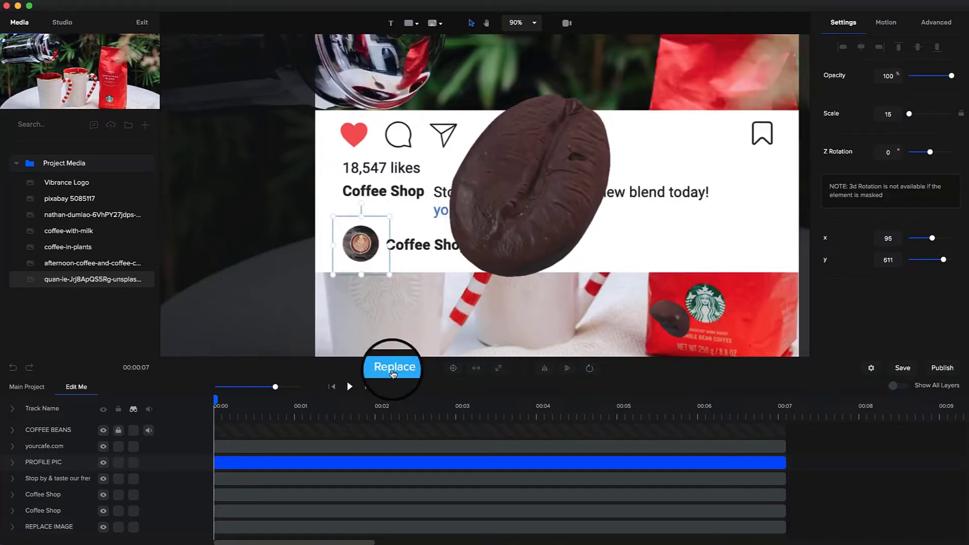
left_click(393, 370)
left_click(73, 190)
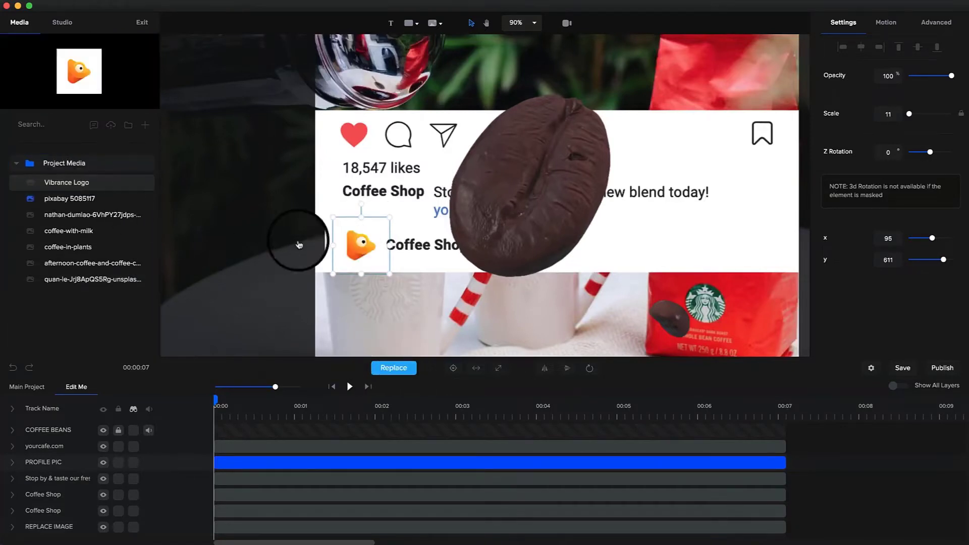
left_click_drag(389, 275, 396, 281)
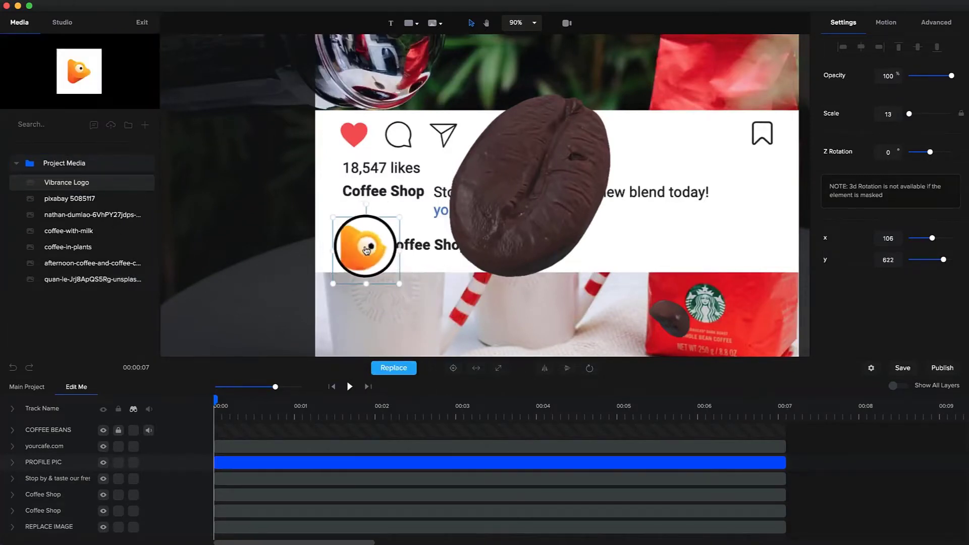
left_click_drag(364, 239, 401, 223)
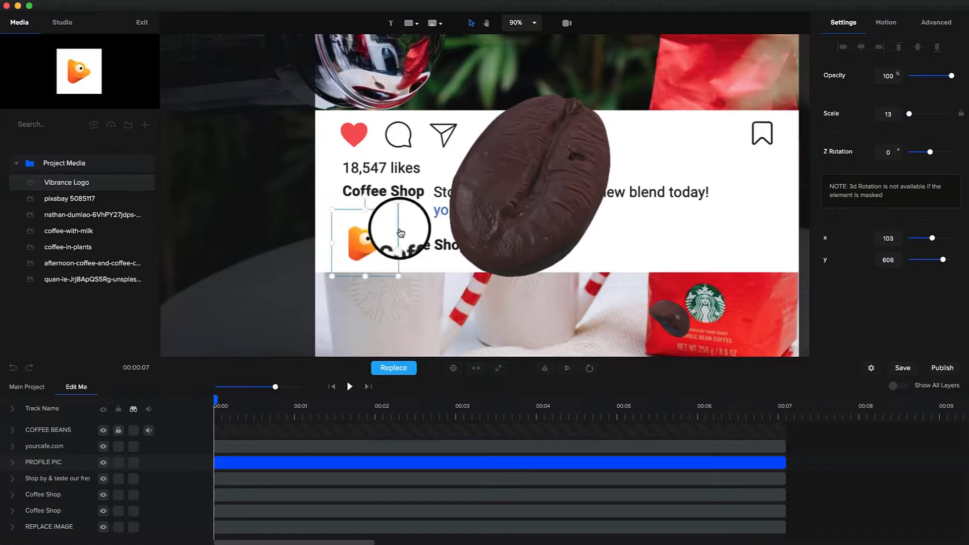
- Change the bold account name before the caption to Coffee Lovers and align it under the likes line
left_click(383, 198)
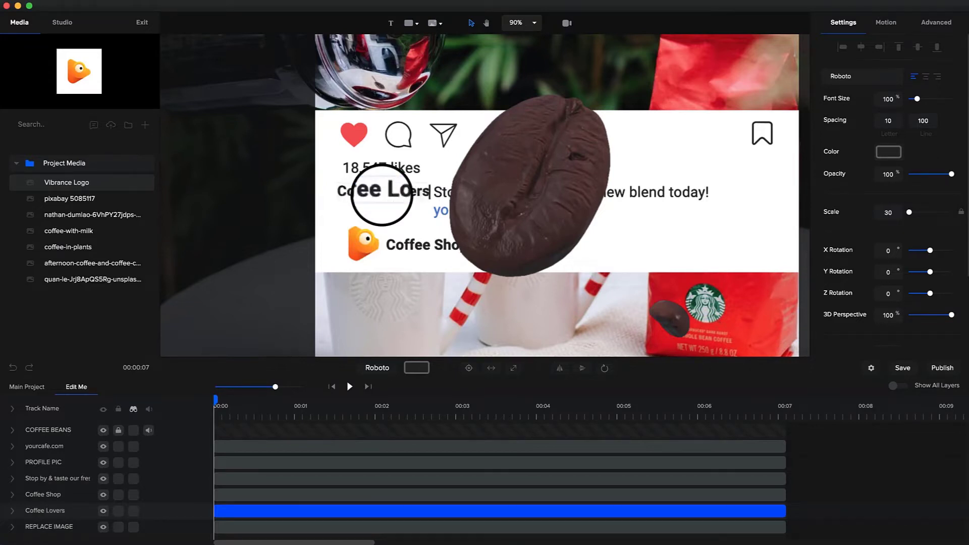
left_click(266, 152)
left_click(370, 188)
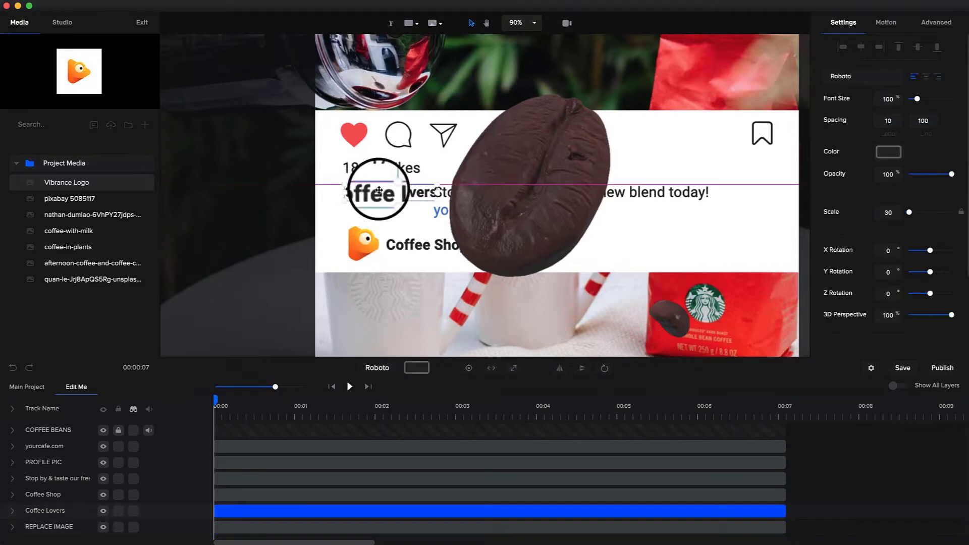
left_click(363, 169)
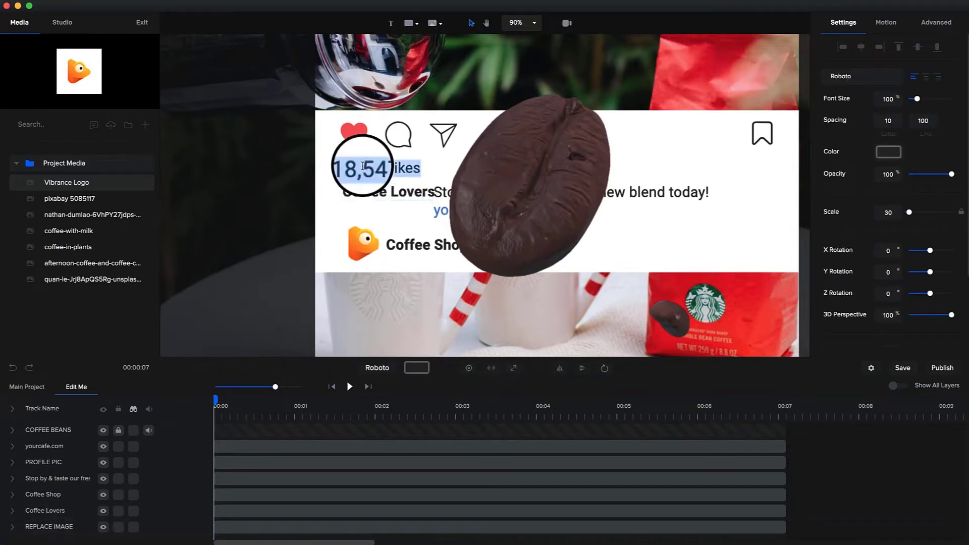
left_click(555, 174)
- Shift the caption clear of the account name and align yourcafe.com beneath it, hiding the COFFEE BEANS track to see the text
left_click(637, 192)
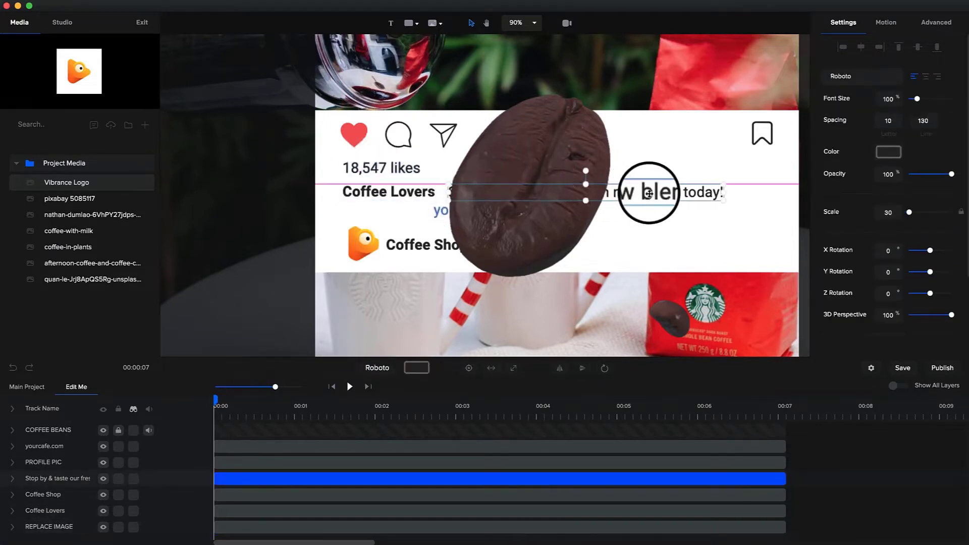
left_click_drag(649, 193, 644, 193)
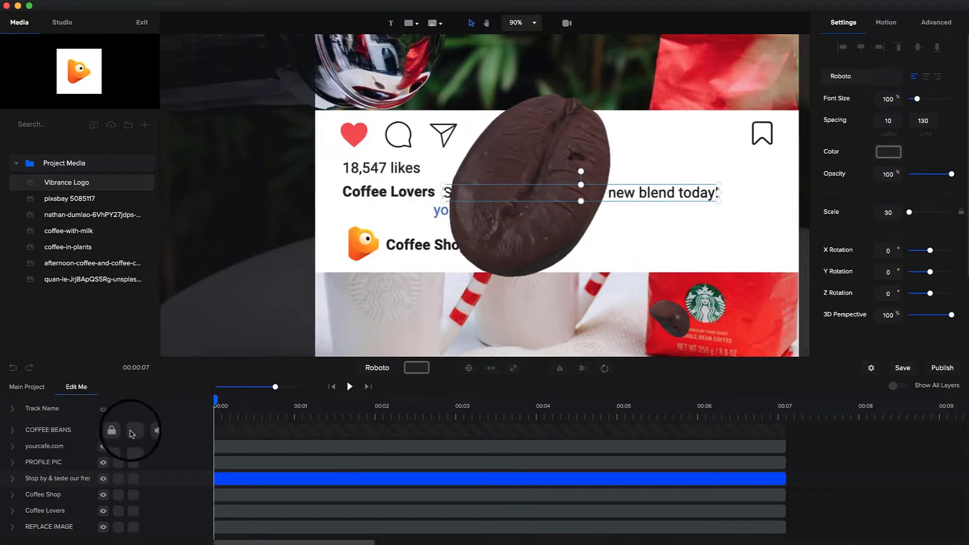
left_click(103, 432)
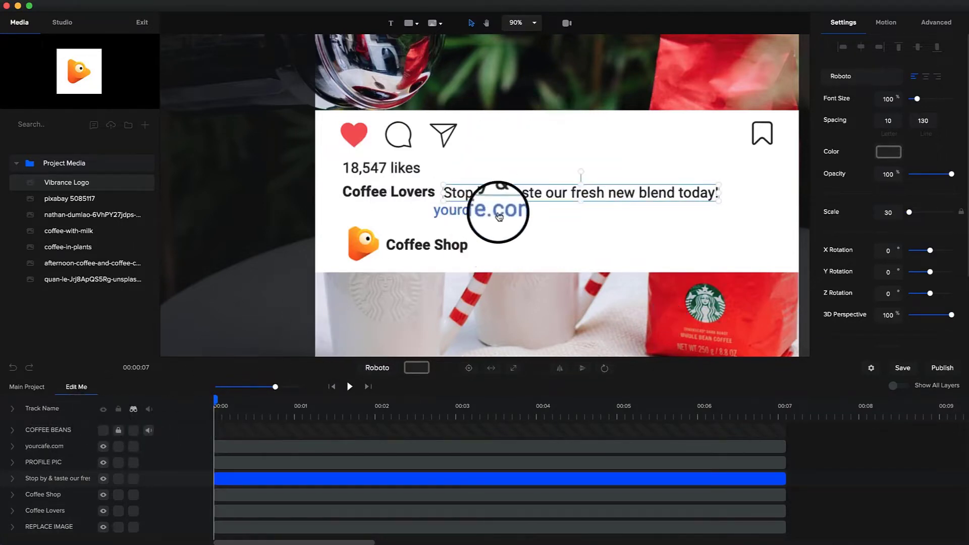
left_click(501, 215)
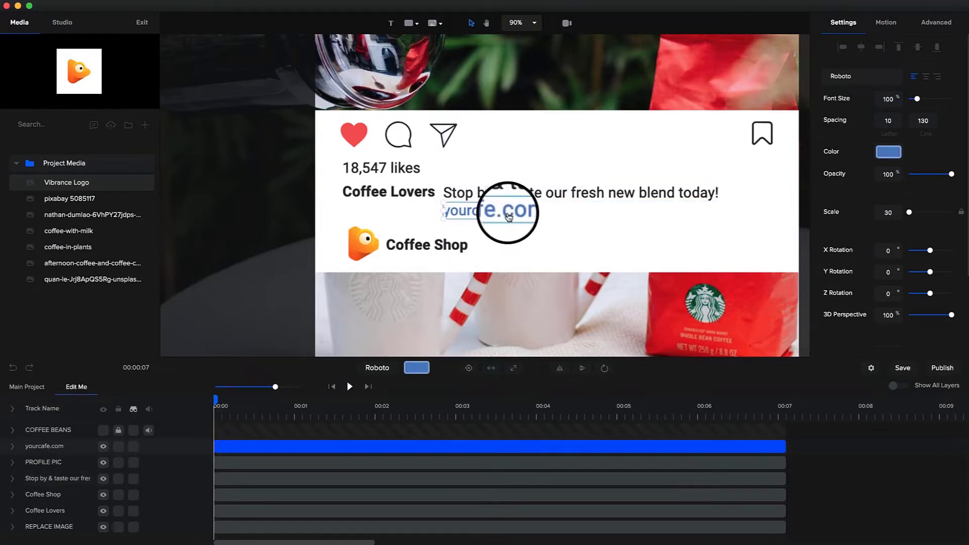
- Make the COFFEE BEANS track visible again and preview the animation for a few seconds
scroll(526, 167, "down", 2)
left_click_drag(530, 173, 455, 186)
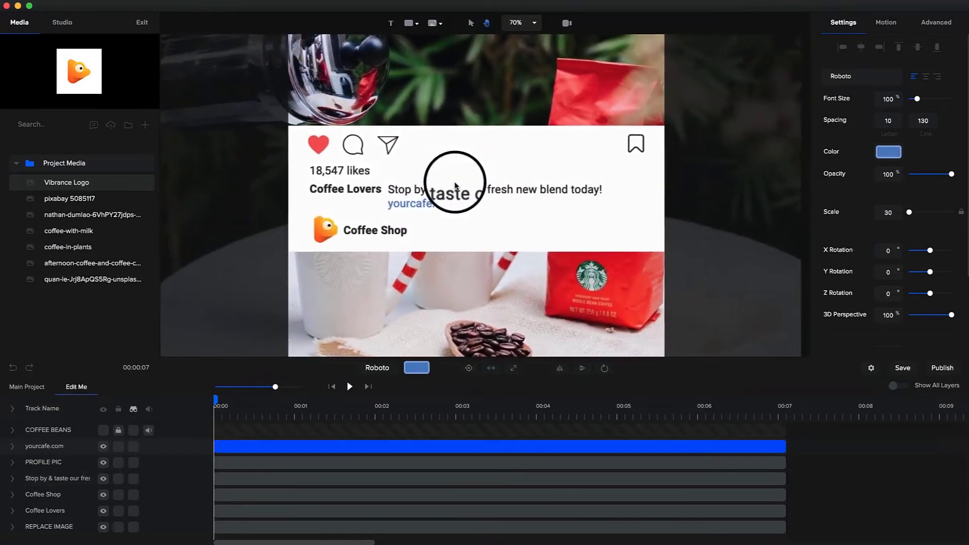
scroll(455, 186, "down", 2)
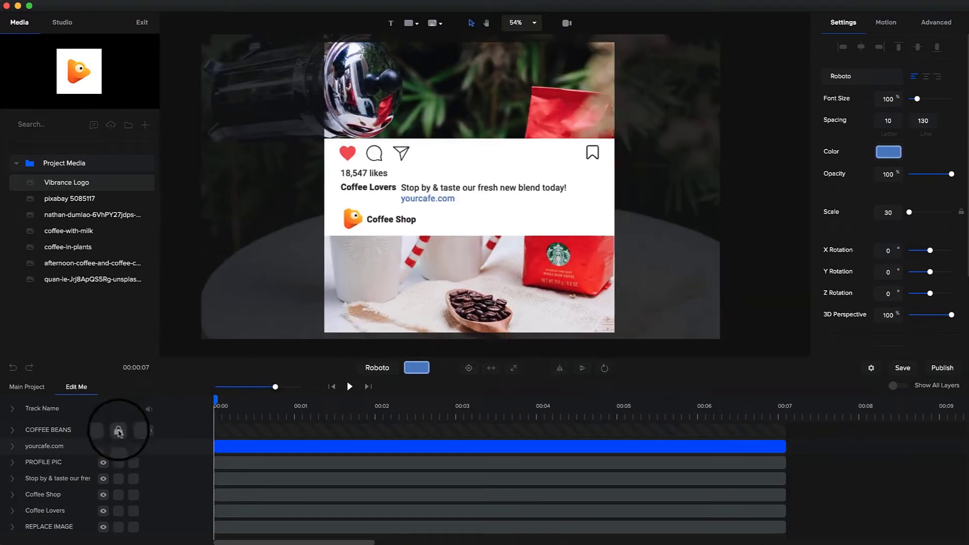
left_click(104, 433)
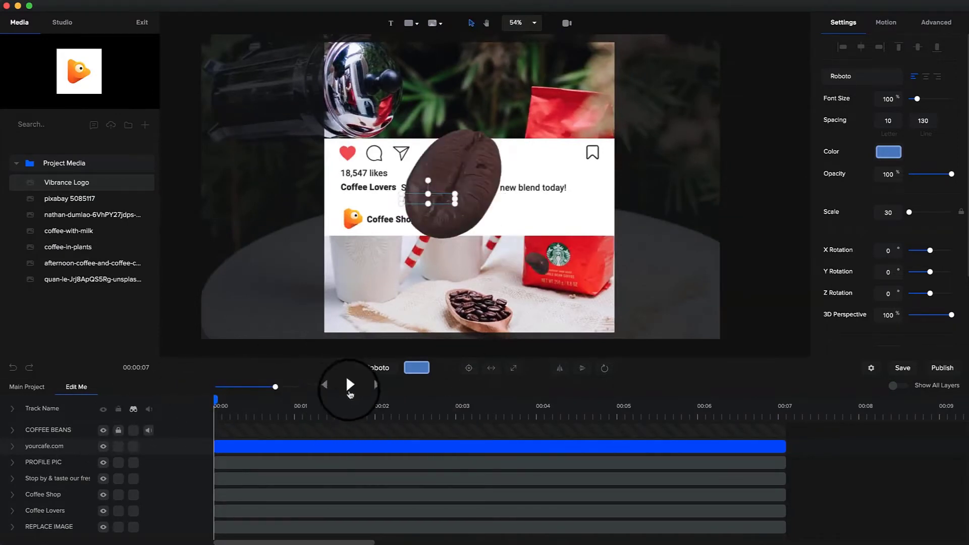
left_click(351, 387)
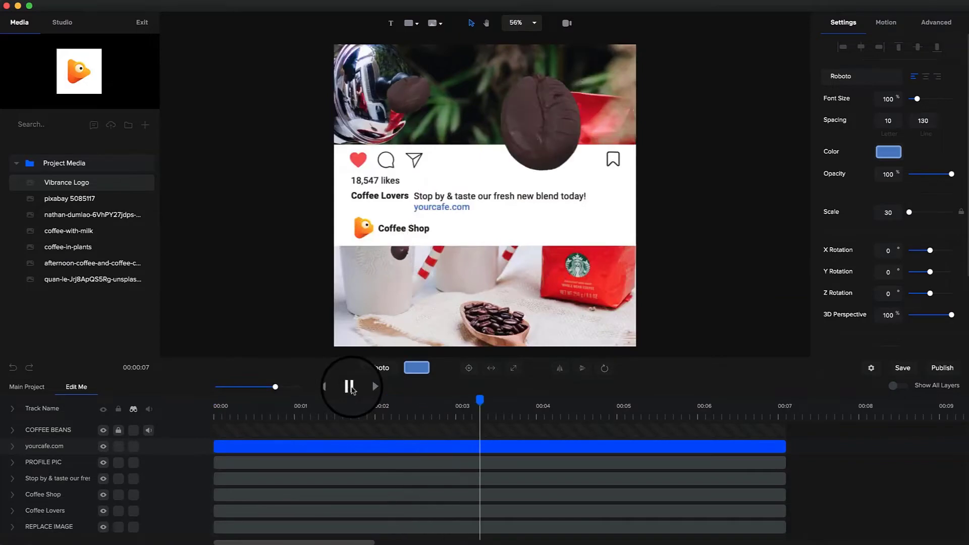
left_click(349, 387)
- Reveal the marked hidden tracks and turn off the visibility of the Heart On track
scroll(376, 156, "up", 2)
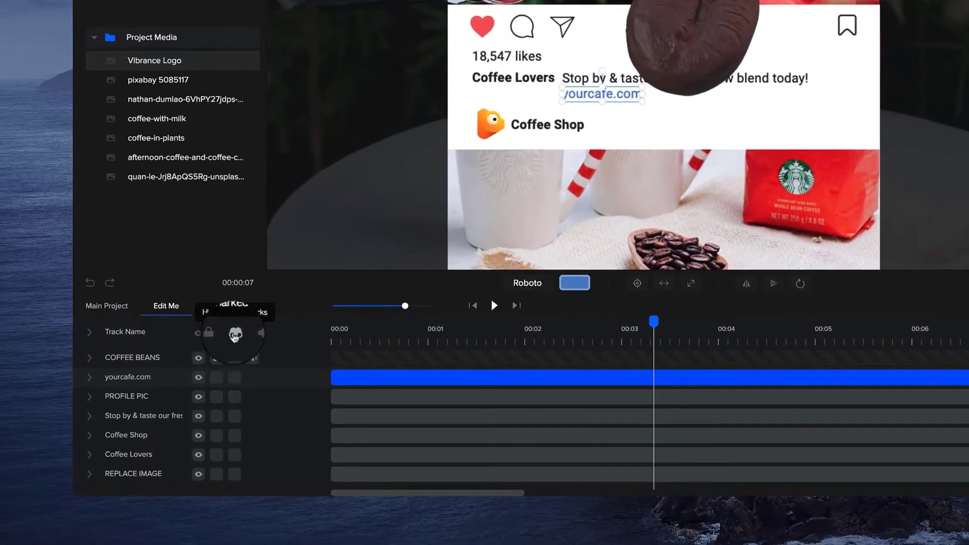
scroll(275, 416, "down", 5)
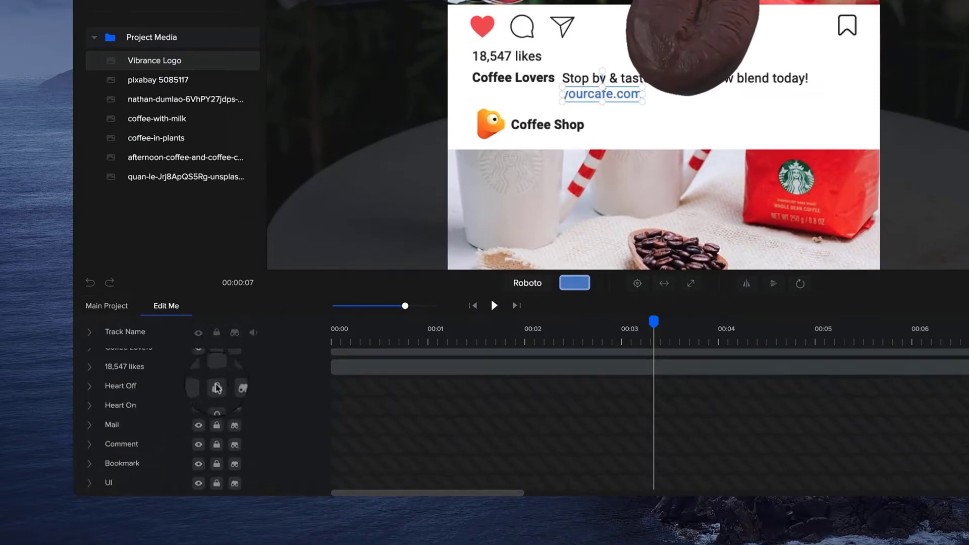
left_click(234, 375)
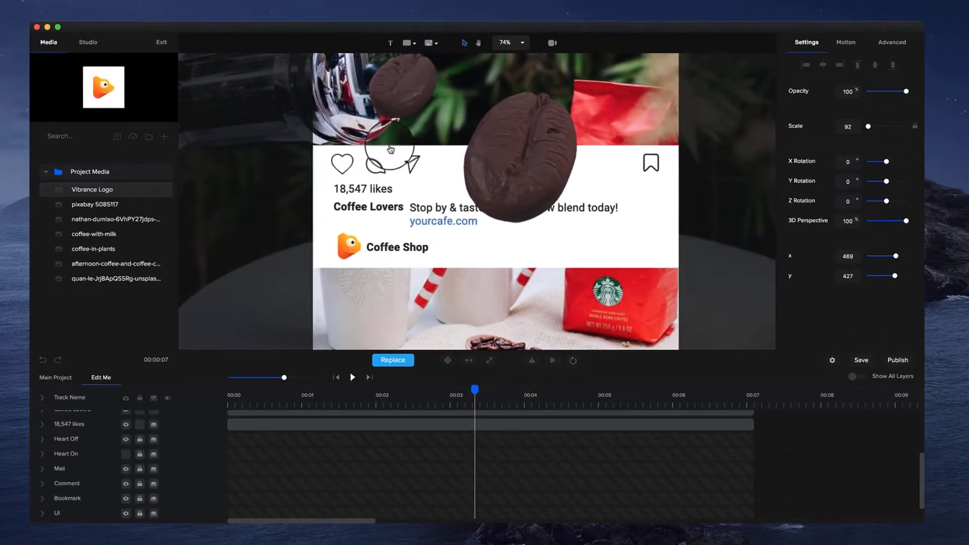
- Return to the main project timeline and move the playhead back to the start
scroll(374, 156, "up", 5)
scroll(389, 177, "down", 5)
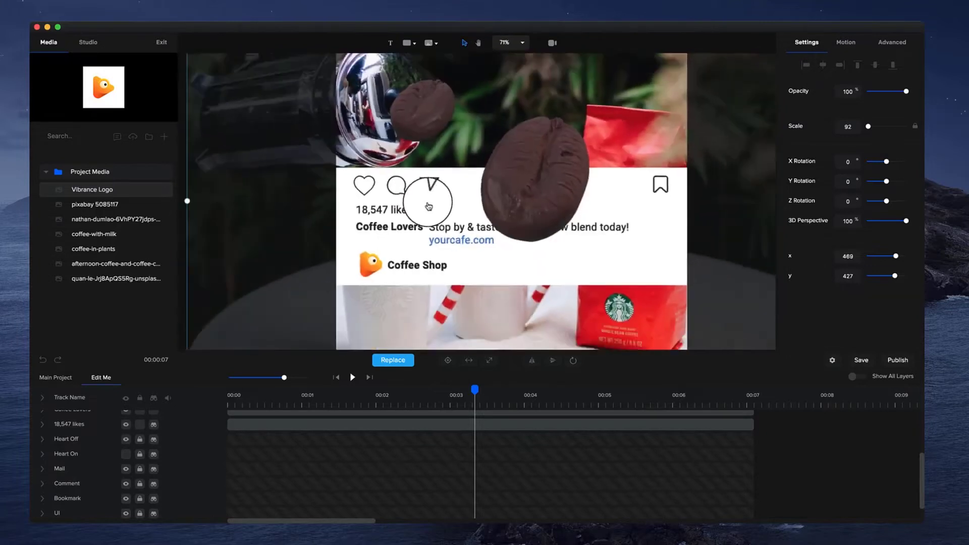
scroll(503, 216, "down", 5)
scroll(524, 227, "up", 2)
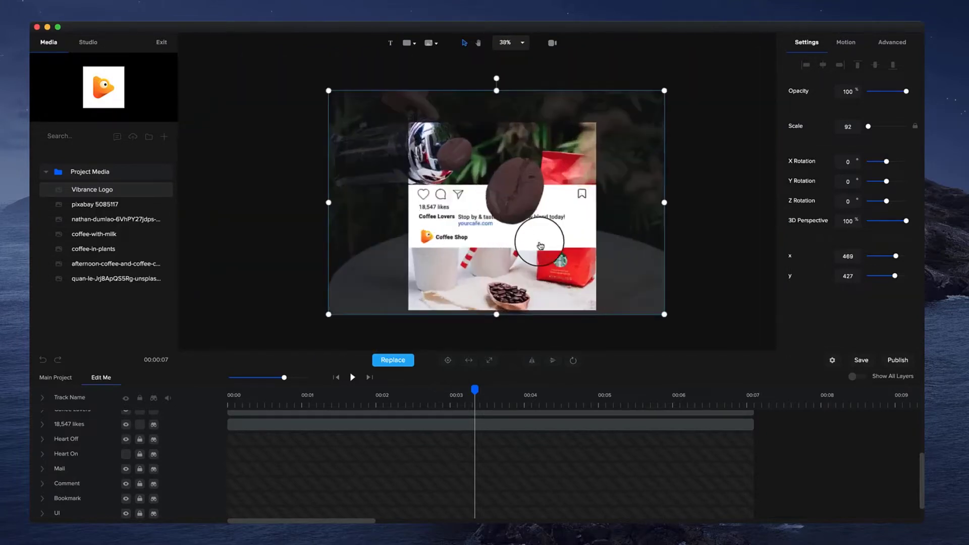
left_click_drag(540, 246, 497, 227)
left_click(48, 379)
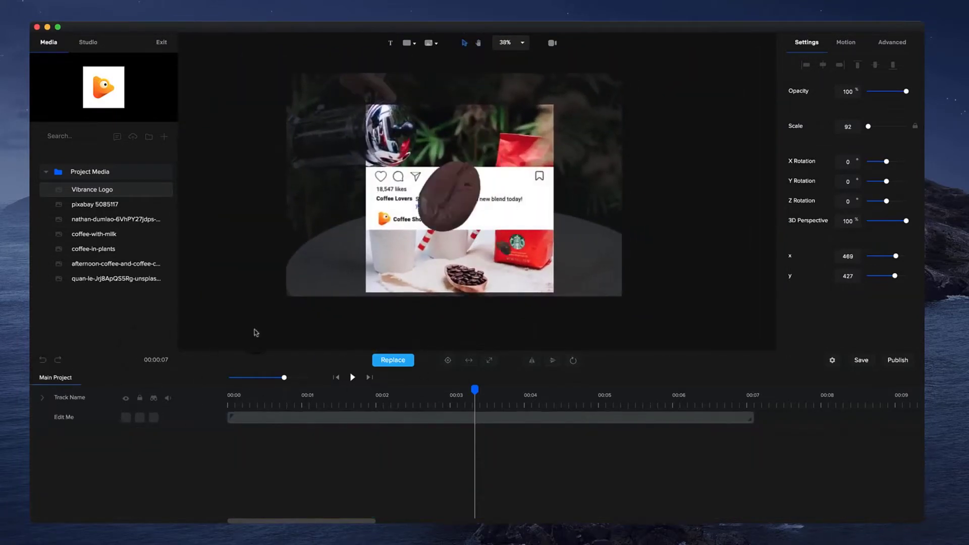
left_click(336, 377)
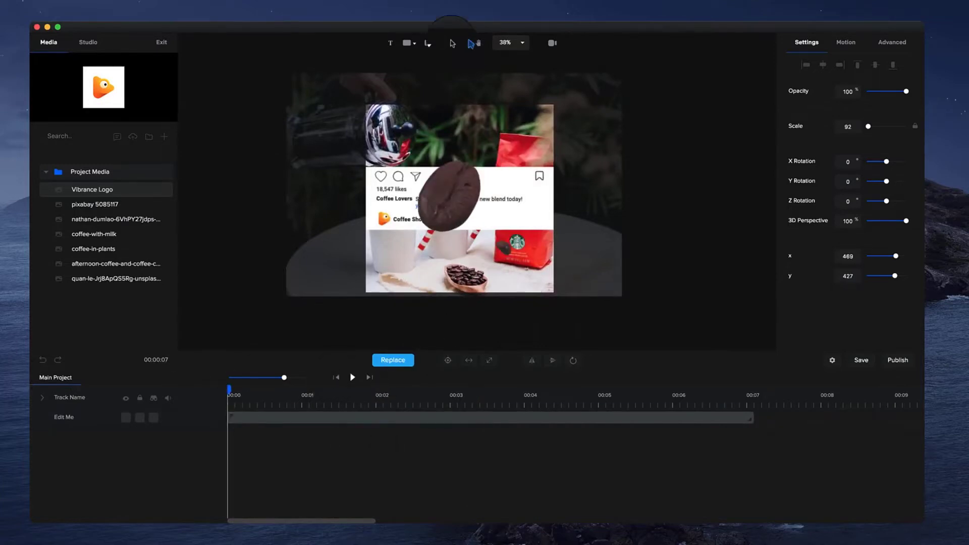
scroll(444, 213, "up", 3)
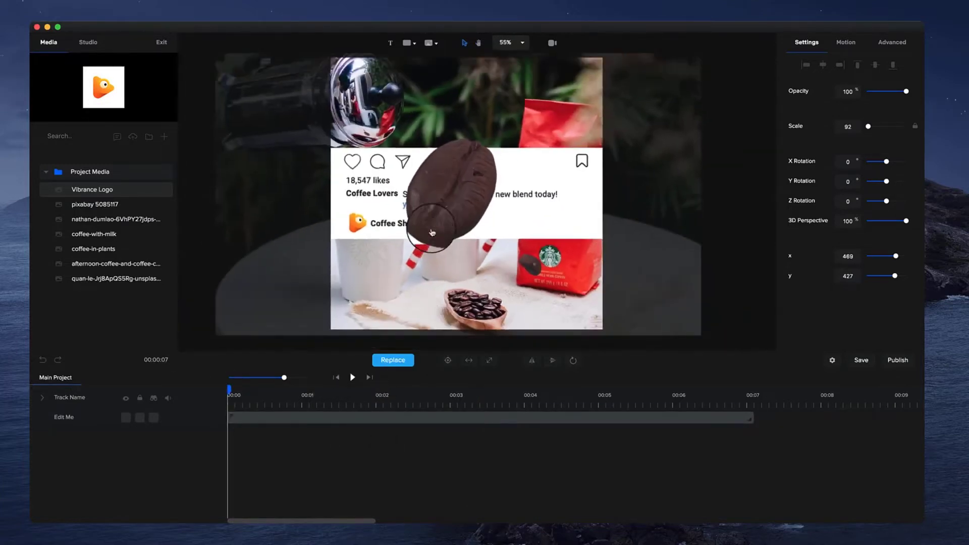
- Delete the Edit Me clip from the main project timeline
left_click(301, 417)
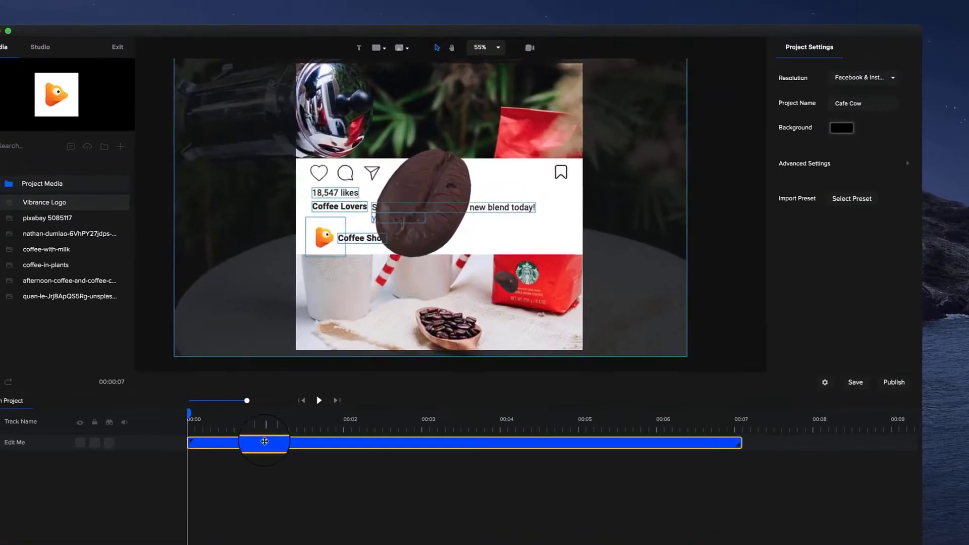
key("Delete")
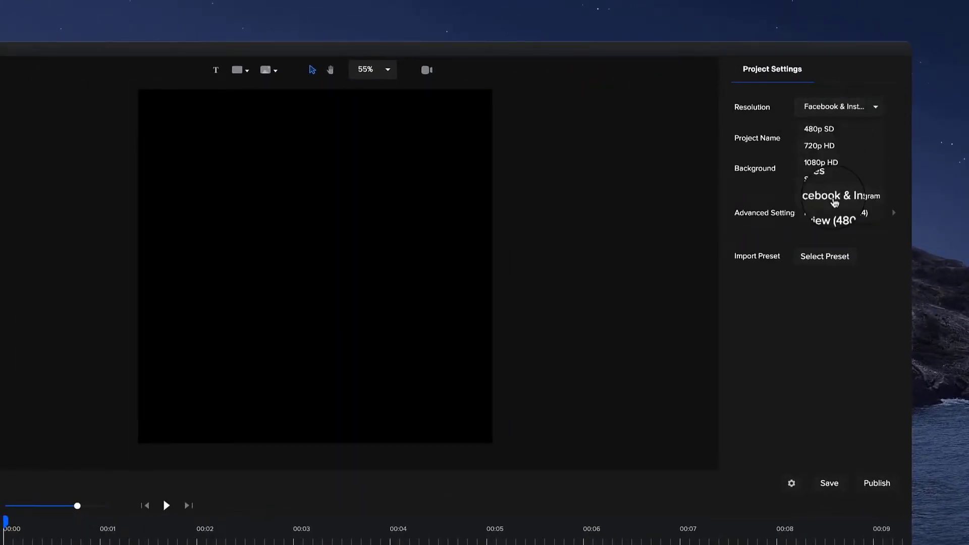
- Choose the Facebook & Instagram resolution and set the canvas color to Light in the advanced project settings
left_click(835, 202)
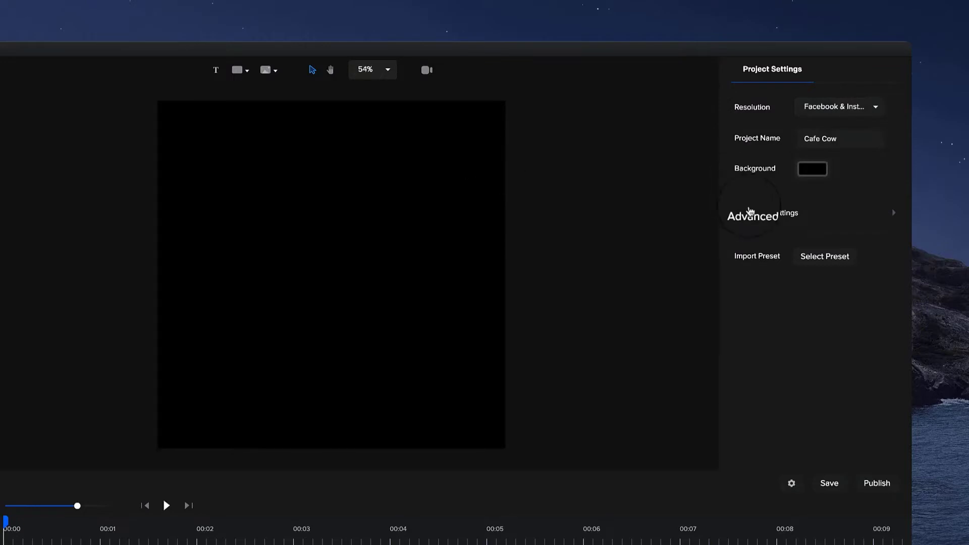
left_click(750, 212)
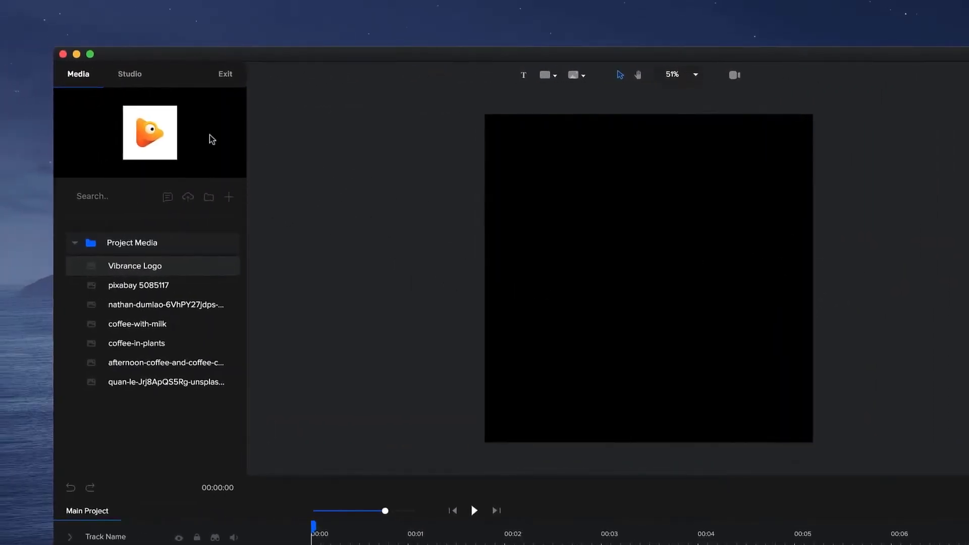
- Add the dark Facebook post template from the Scroll Stoppers UI collection to the empty project
left_click(131, 75)
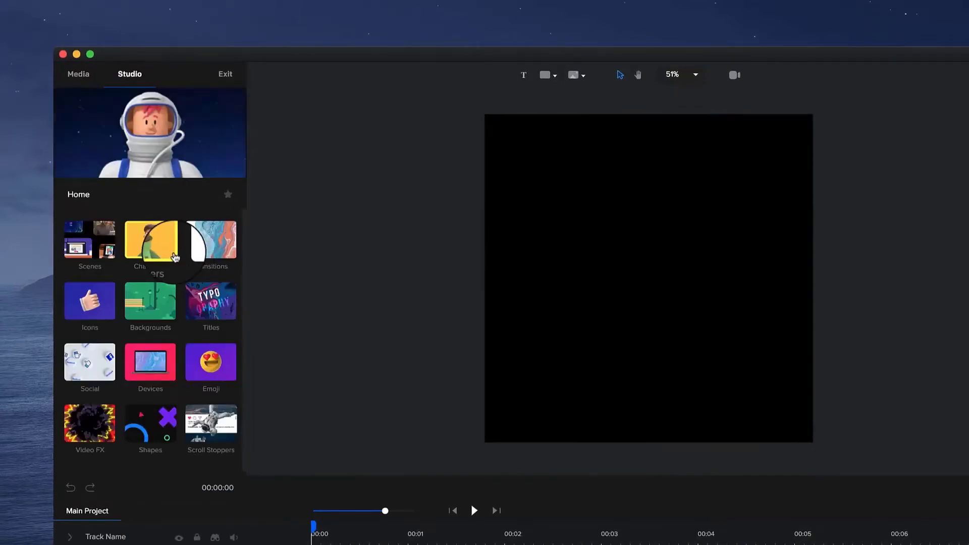
left_click(211, 423)
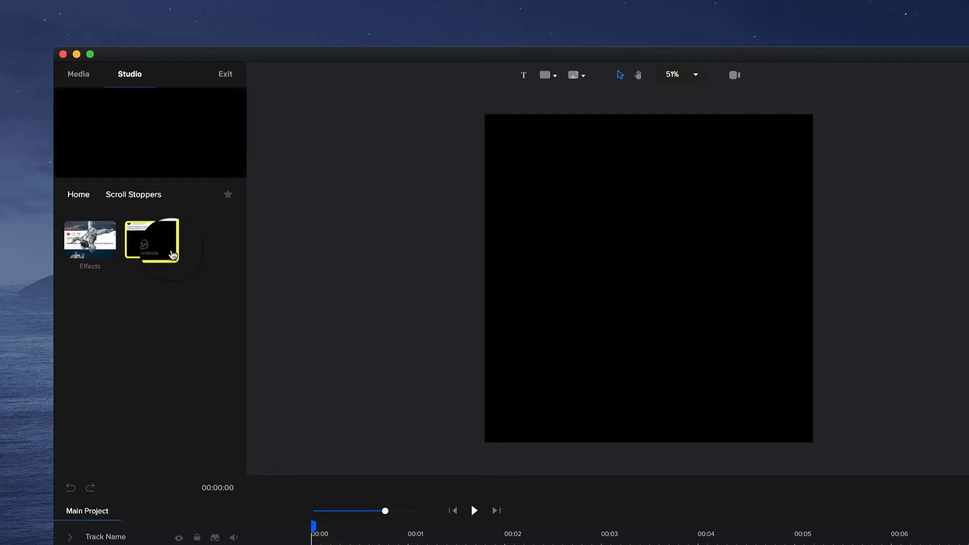
left_click(172, 255)
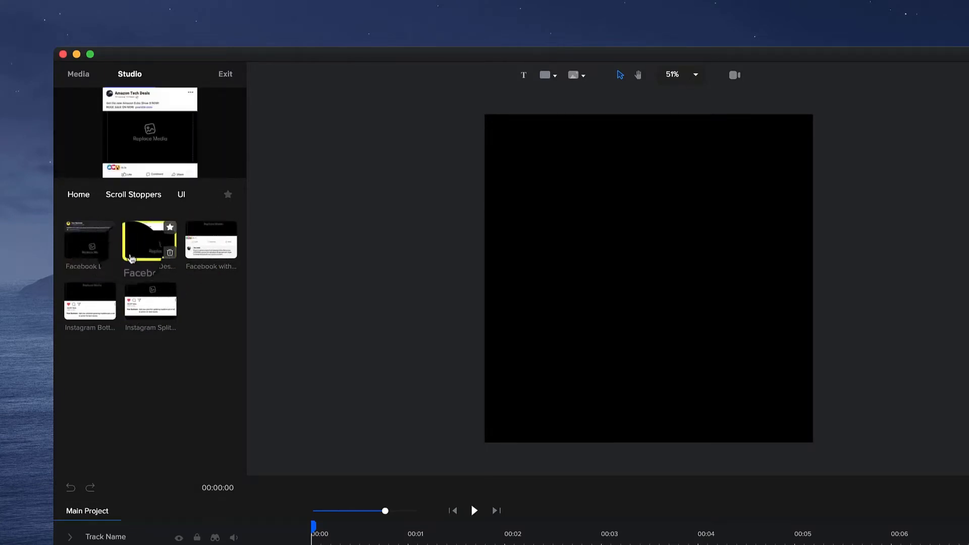
left_click_drag(86, 240, 573, 288)
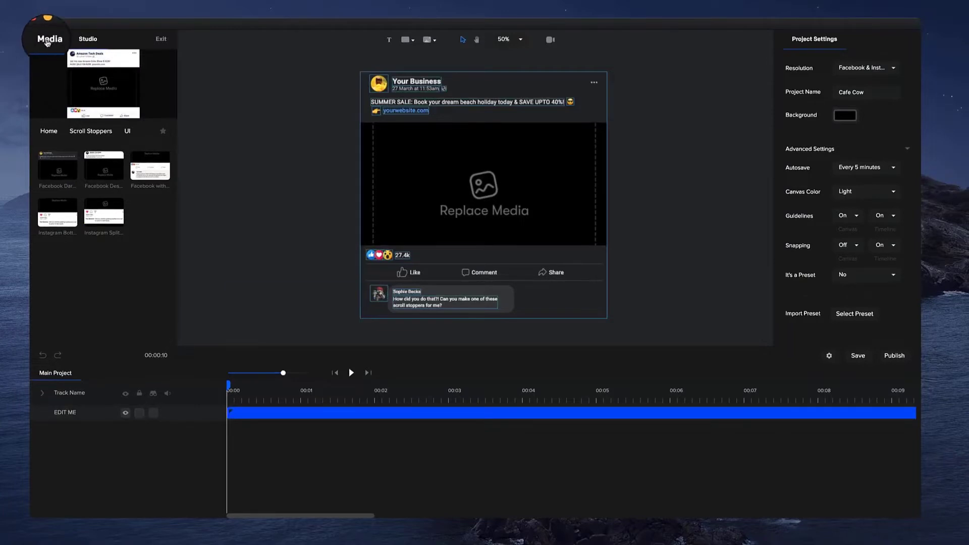
- Open the contents of the EDIT ME clip and add the Chameleon scroll stopper effect to the post
left_click(252, 413)
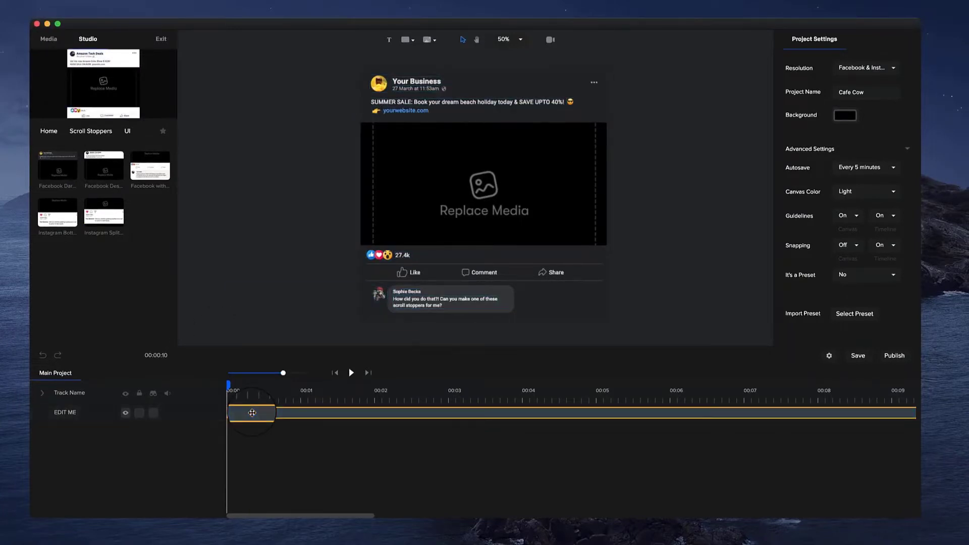
double_click(230, 413)
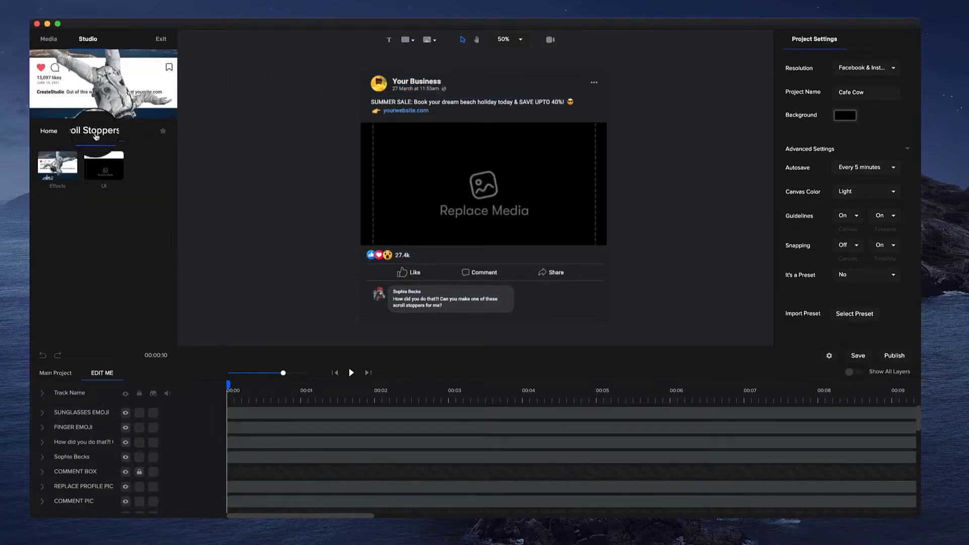
left_click(133, 131)
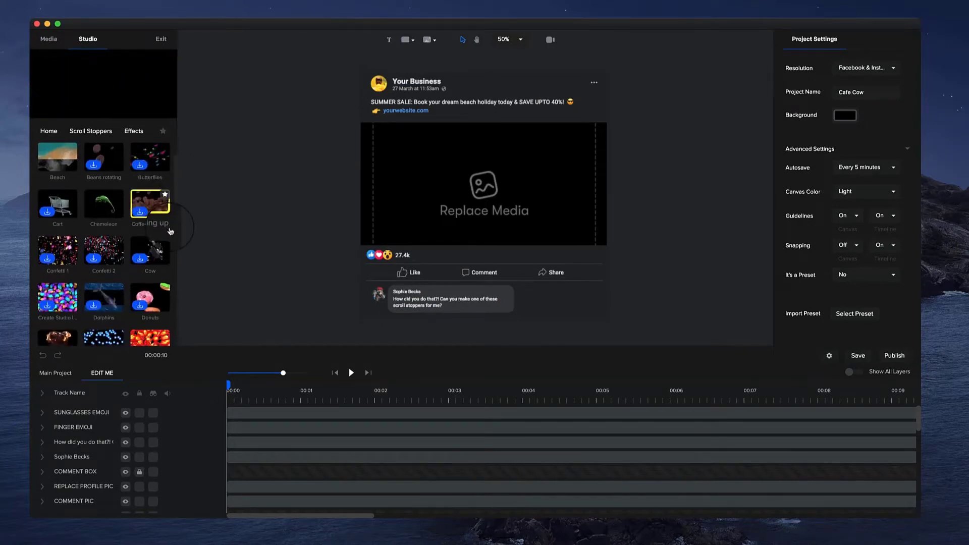
scroll(162, 233, "down", 3)
scroll(159, 232, "down", 1)
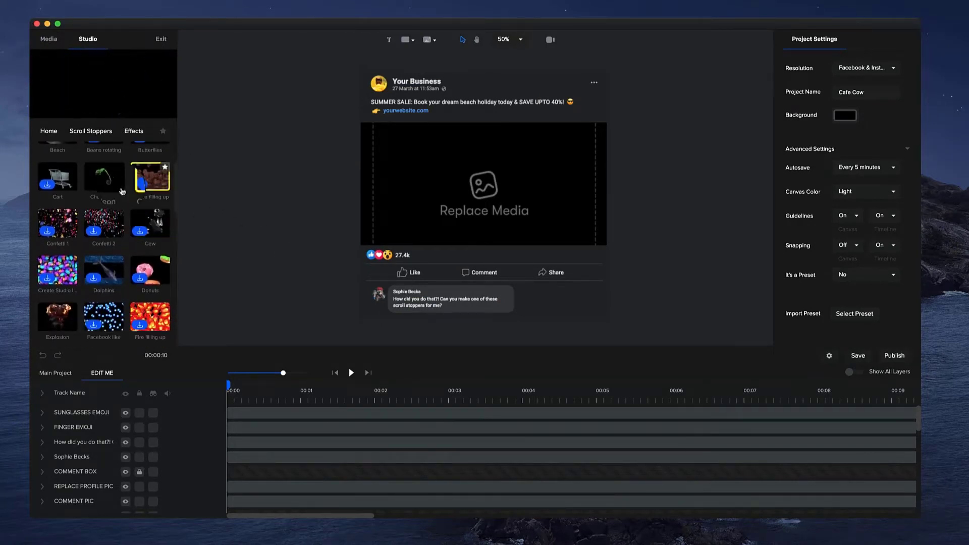
left_click_drag(100, 179, 512, 222)
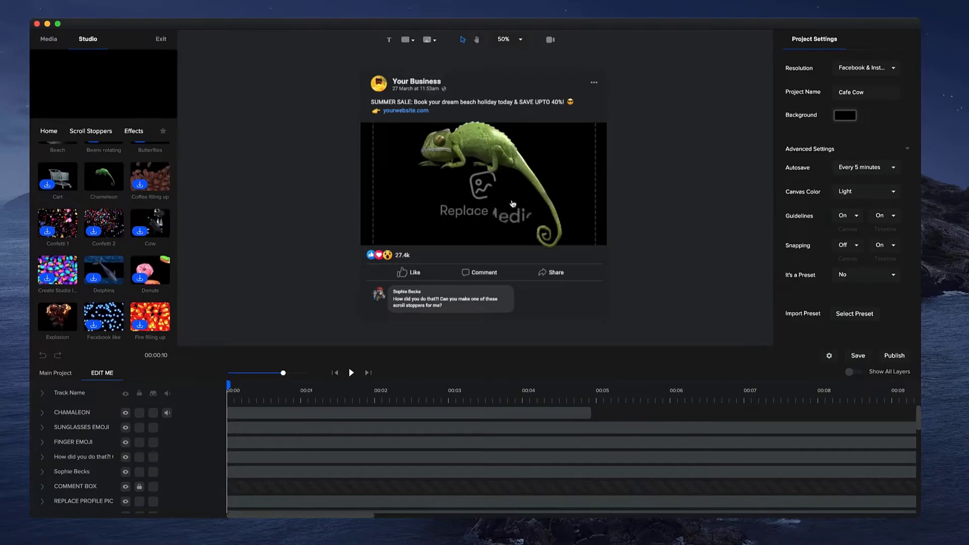
- Shrink the chameleon to scale 68 and place it over the post's lower right area at x 723, y 831
left_click_drag(506, 166, 524, 225)
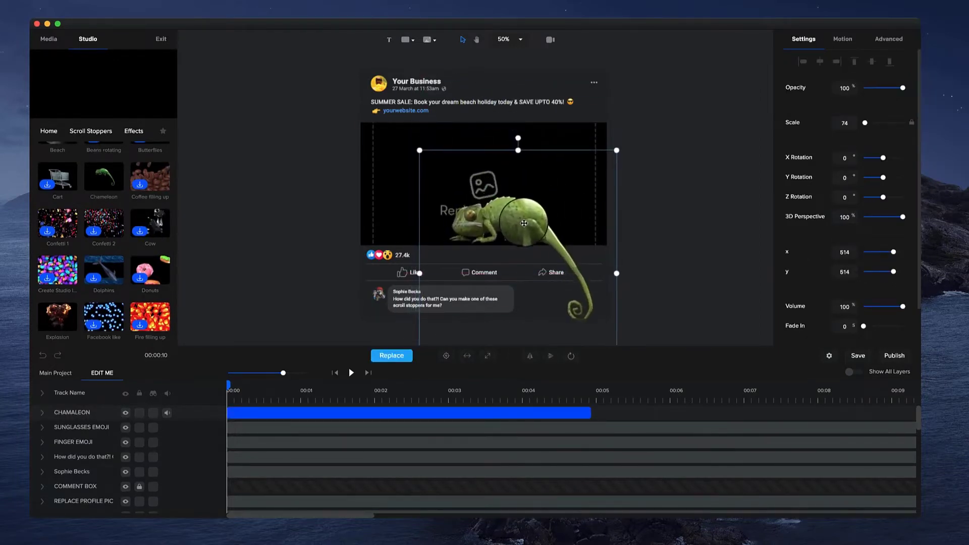
left_click_drag(608, 155, 603, 168)
left_click_drag(520, 222, 545, 229)
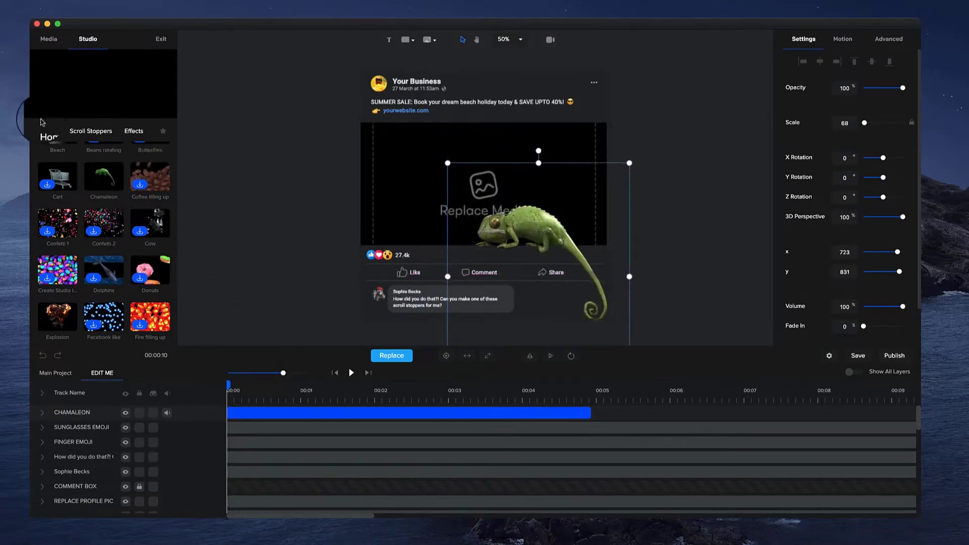
- Search the Pixabay images for forest and import a forest photo into the project media
left_click(48, 39)
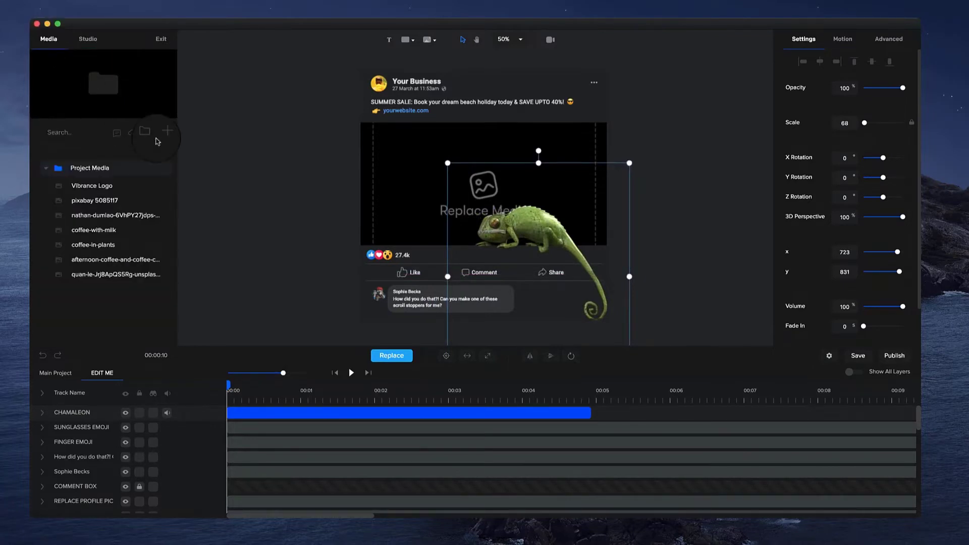
left_click(131, 133)
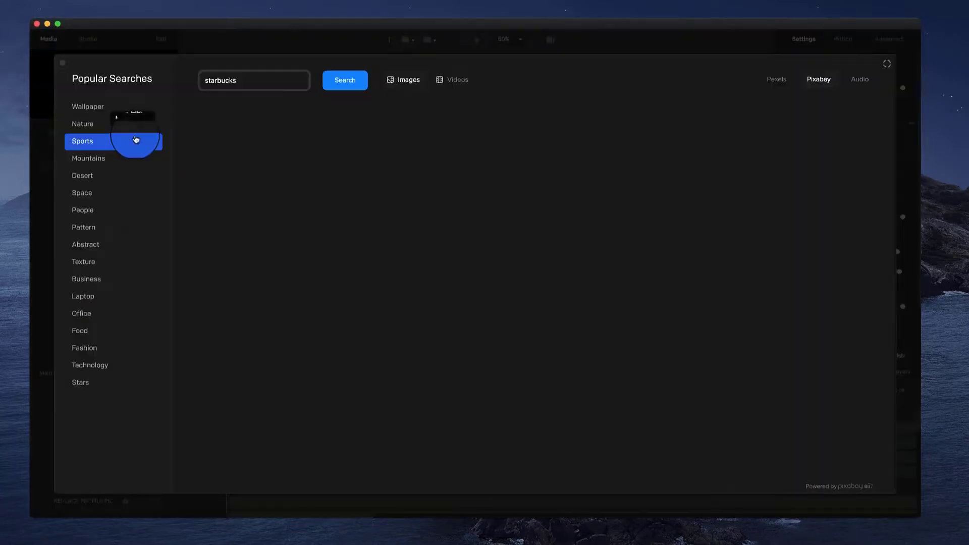
left_click(267, 84)
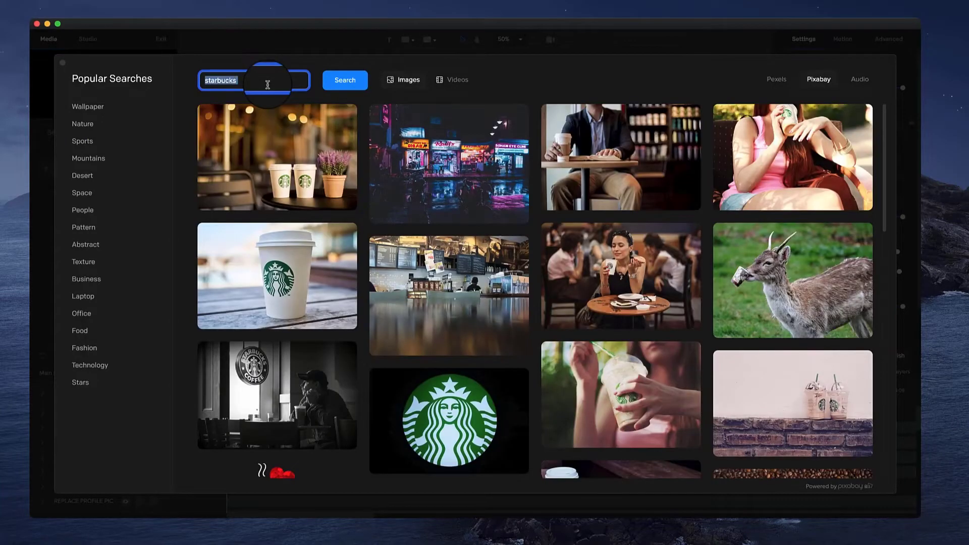
key("Return")
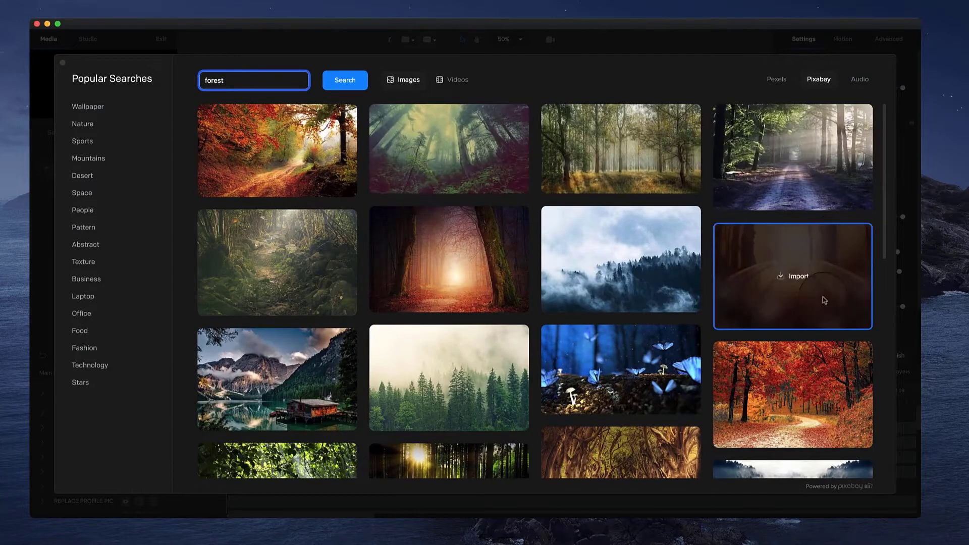
left_click(797, 174)
- Import the sunlit forest picture with the mossy wooden walkway and close the stock library
scroll(797, 174, "down", 5)
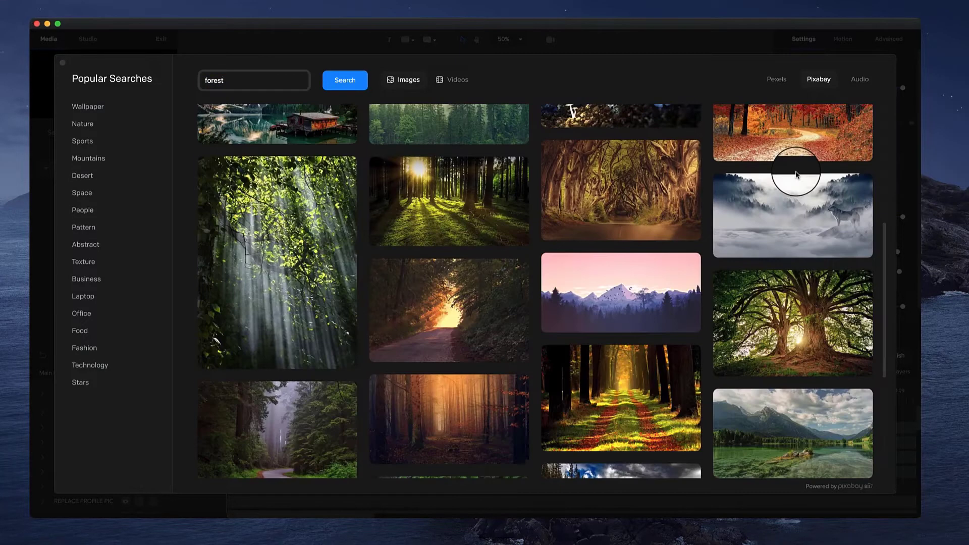
scroll(853, 194, "down", 10)
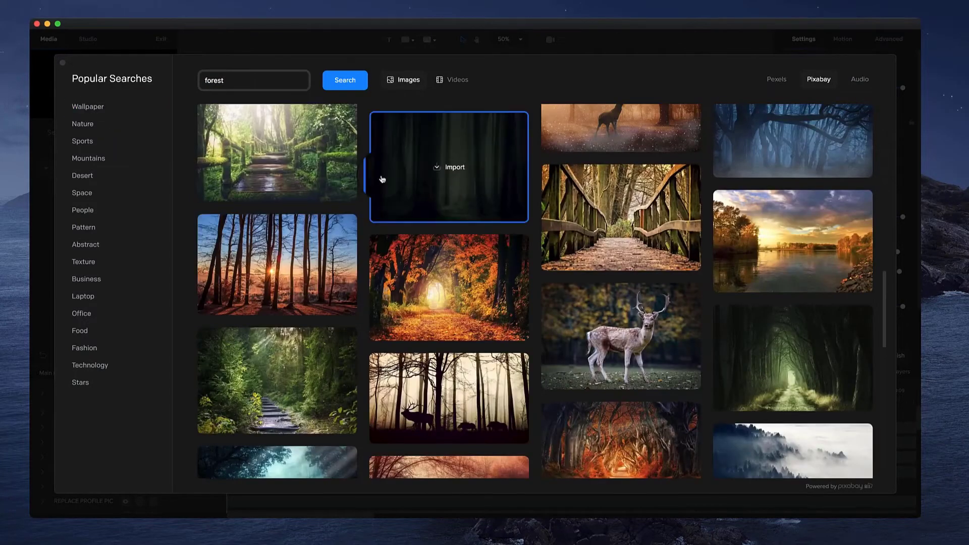
left_click(309, 151)
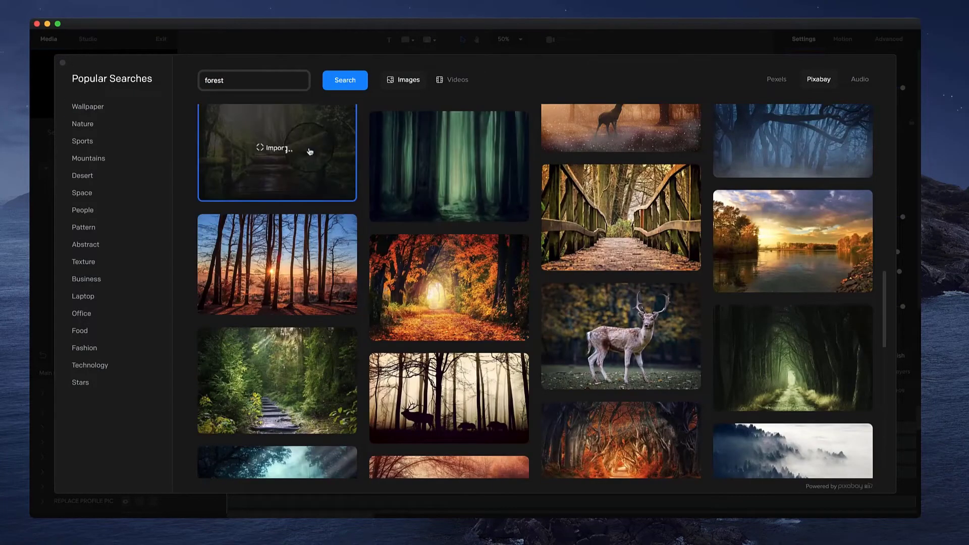
left_click(63, 60)
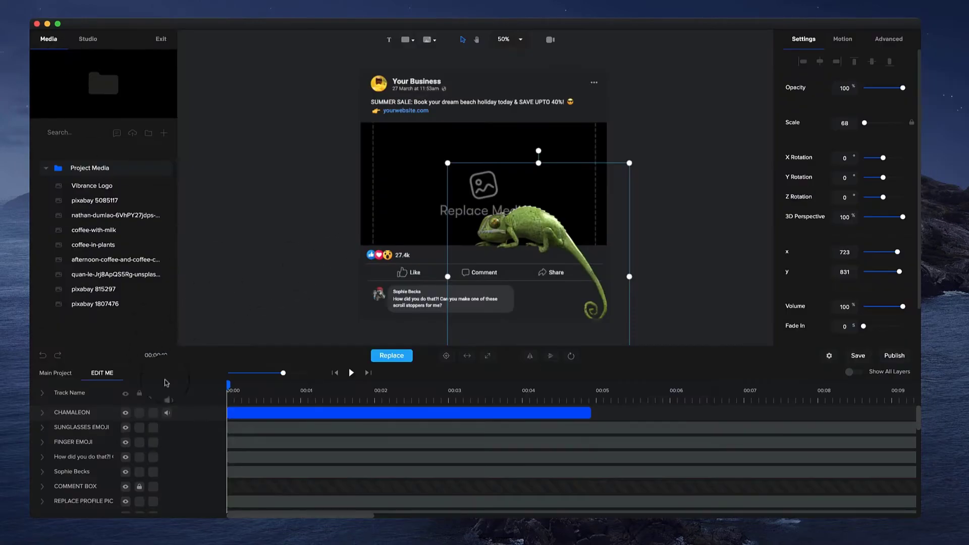
- Replace the REPLACE MEDIA placeholder with pixabay 1807476 and fit it at scale 81, x 513, y 463
scroll(260, 499, "down", 10)
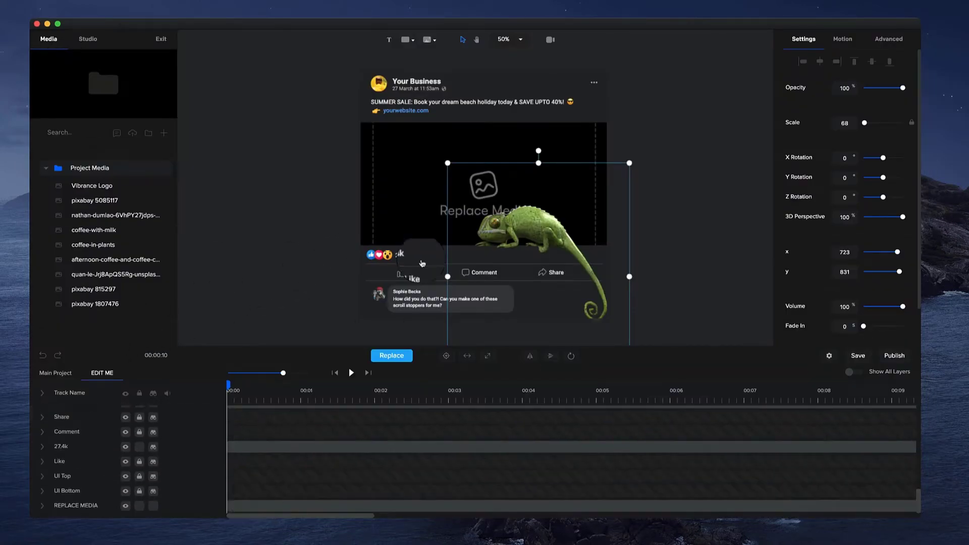
left_click(395, 201)
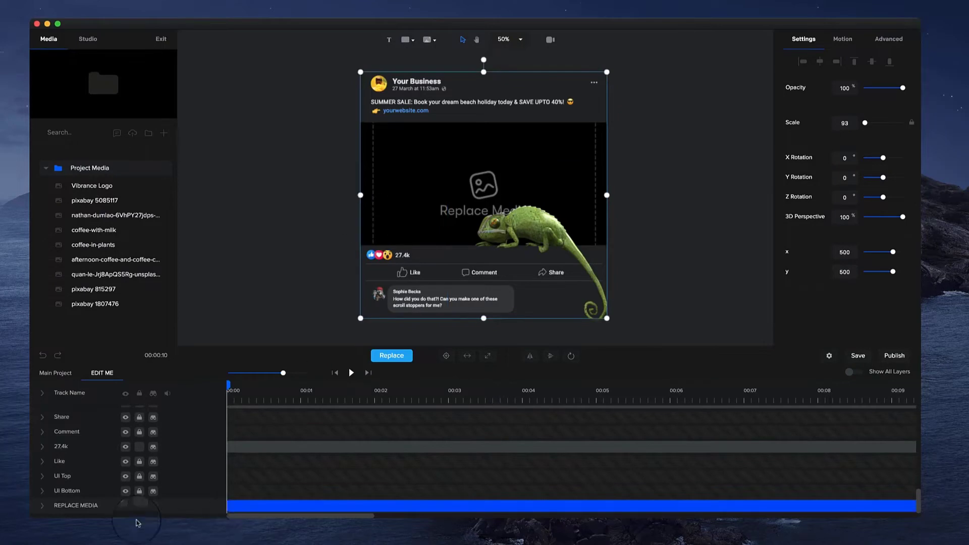
left_click(367, 356)
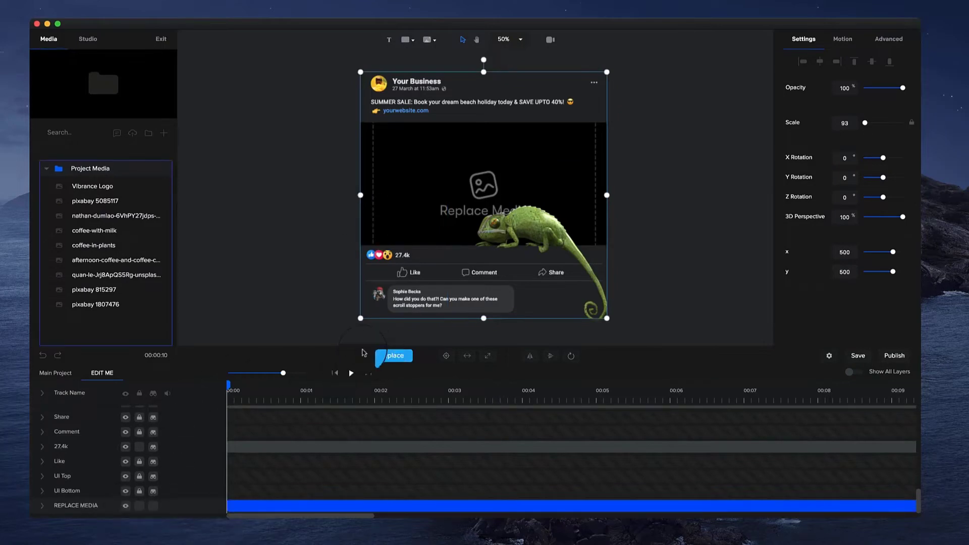
left_click(118, 308)
left_click_drag(632, 99, 622, 112)
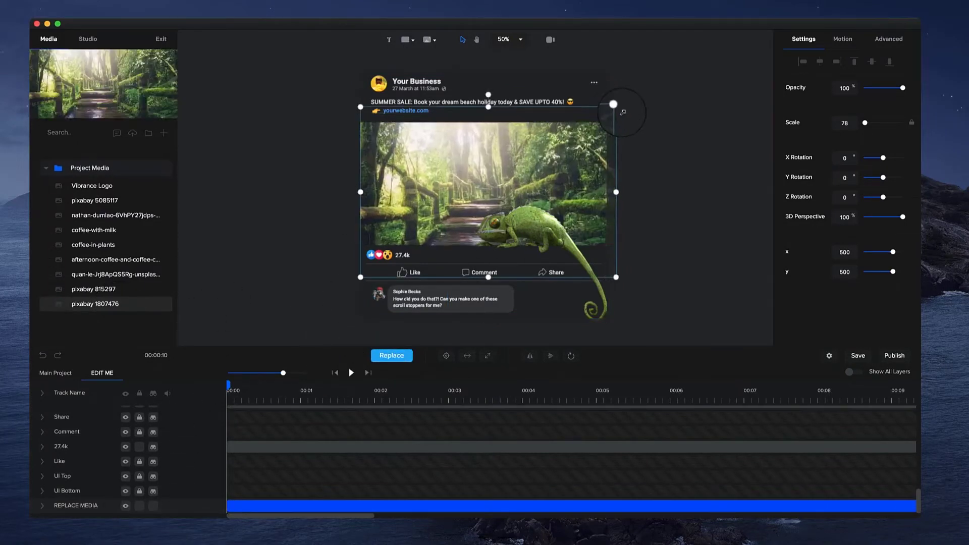
left_click_drag(579, 165, 575, 159)
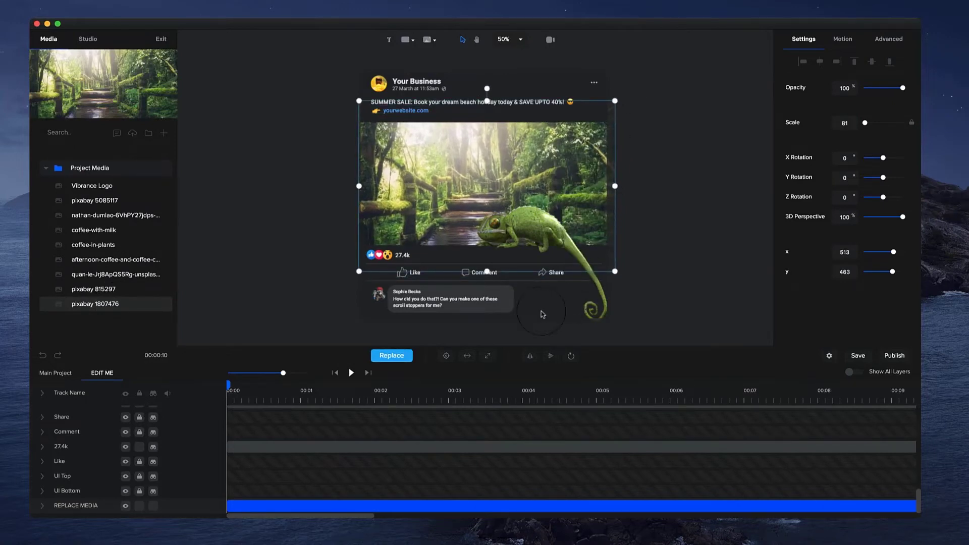
scroll(410, 295, "up", 3)
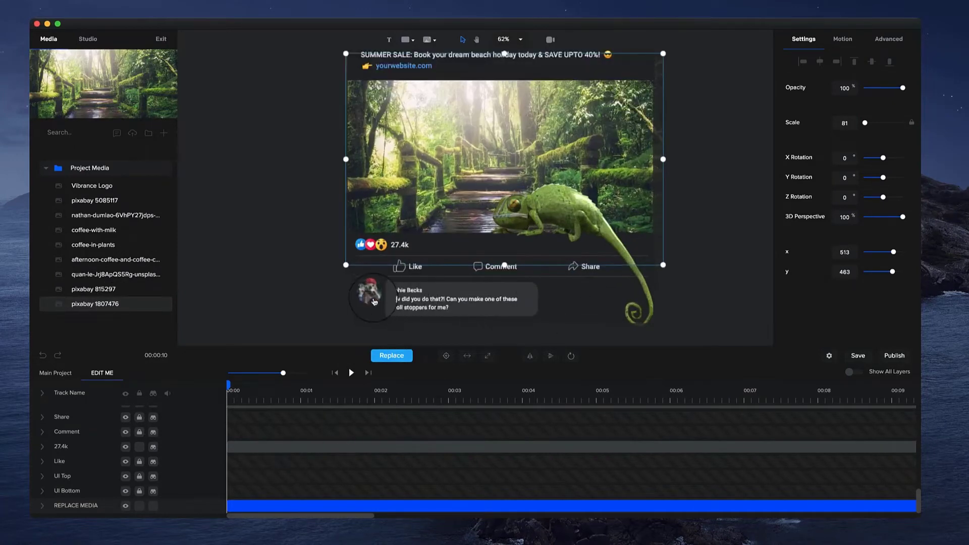
left_click(379, 294)
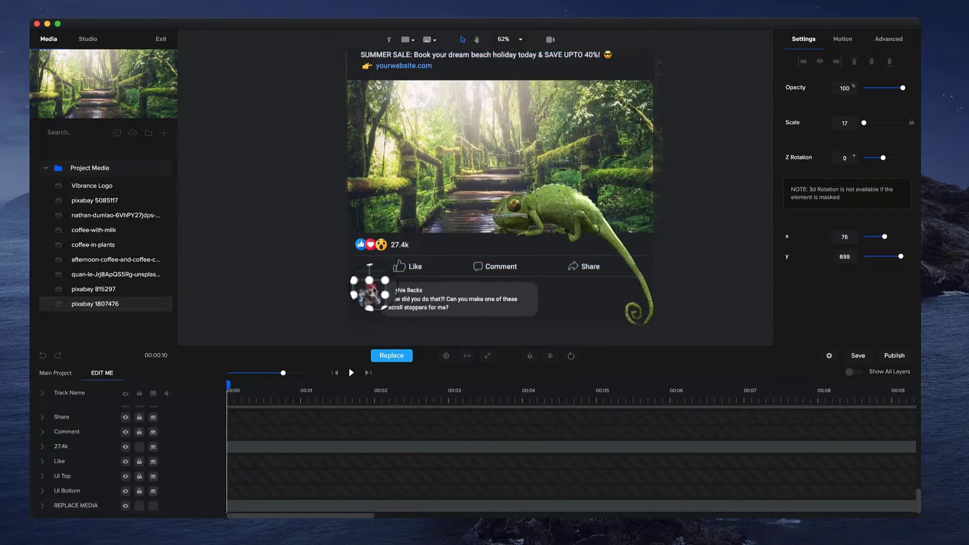
left_click(127, 249)
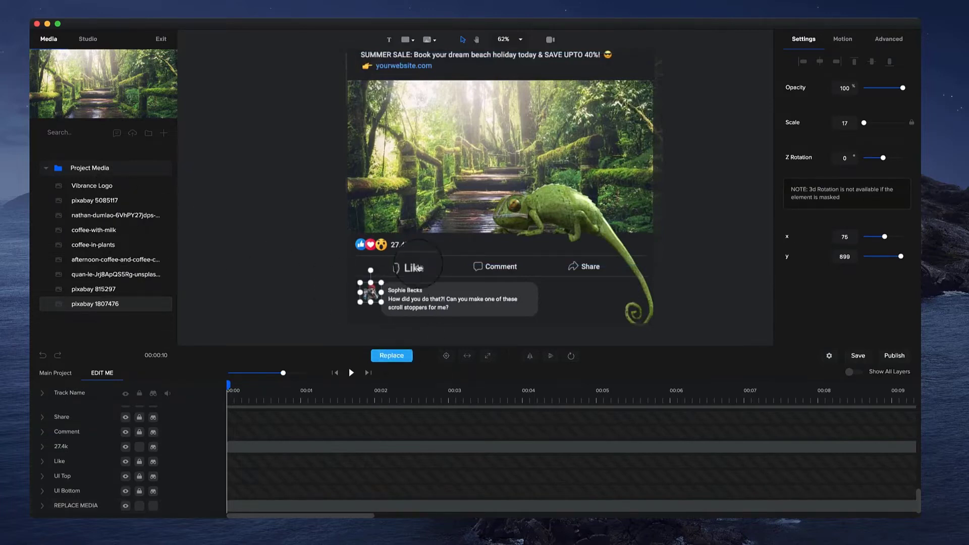
- Replace the profile picture beside the business name with the Vibrance Logo
scroll(434, 171, "down", 1)
left_click(435, 170)
left_click(388, 105)
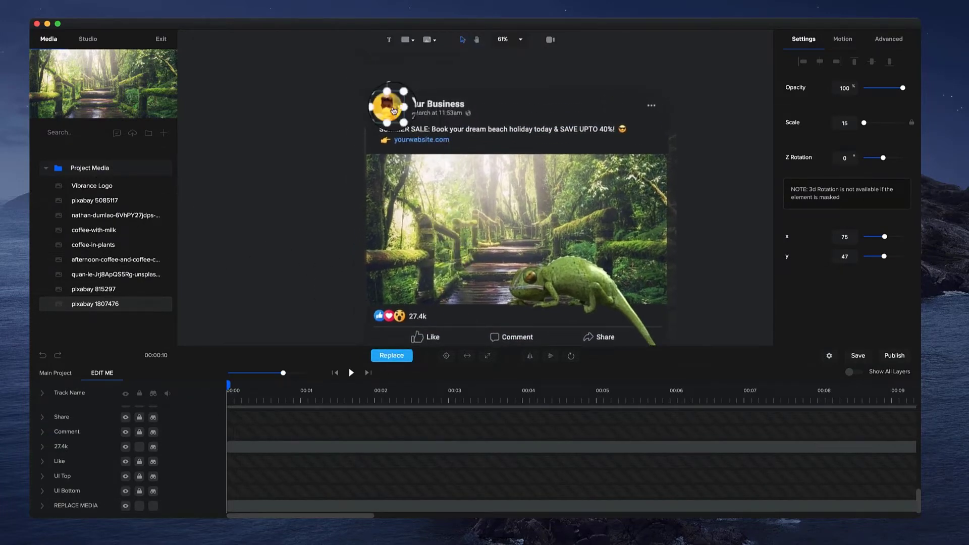
left_click(389, 356)
left_click(103, 188)
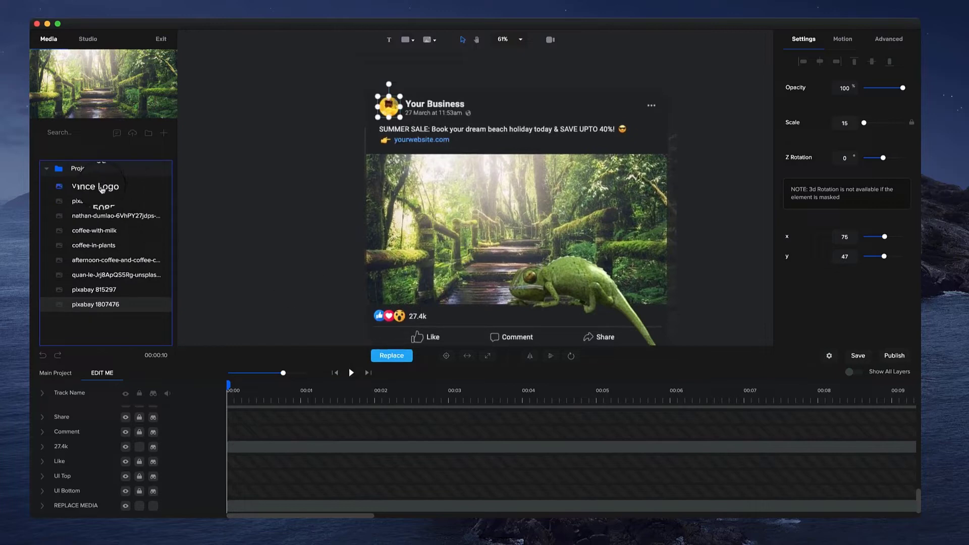
- Change the post's business name to Vibrance and line it up above the date beside the logo
scroll(398, 101, "up", 5)
double_click(433, 105)
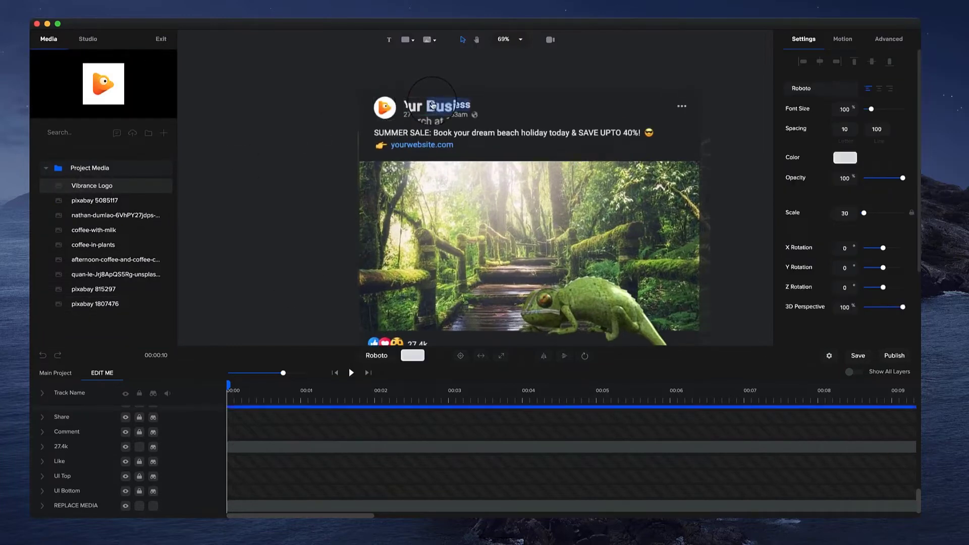
type("V")
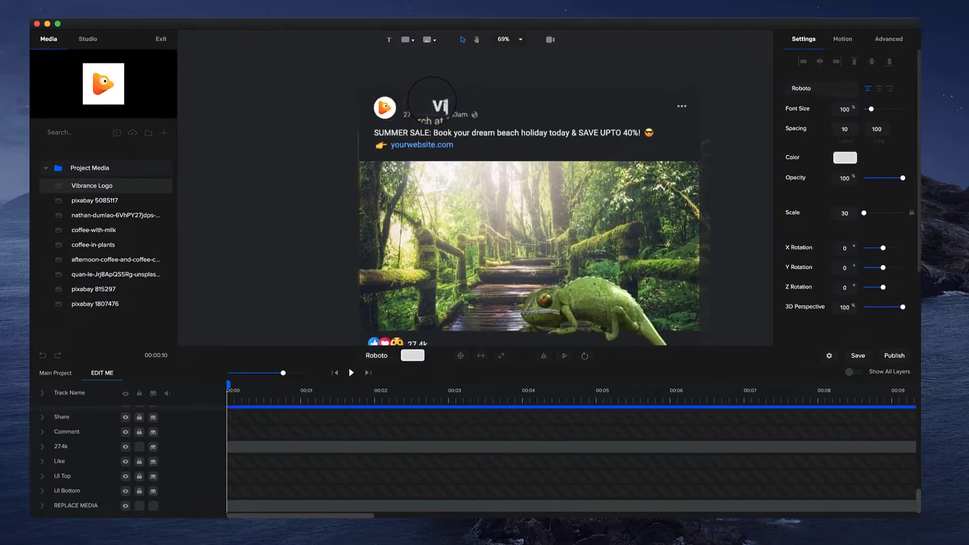
type("ibrance")
key("Escape")
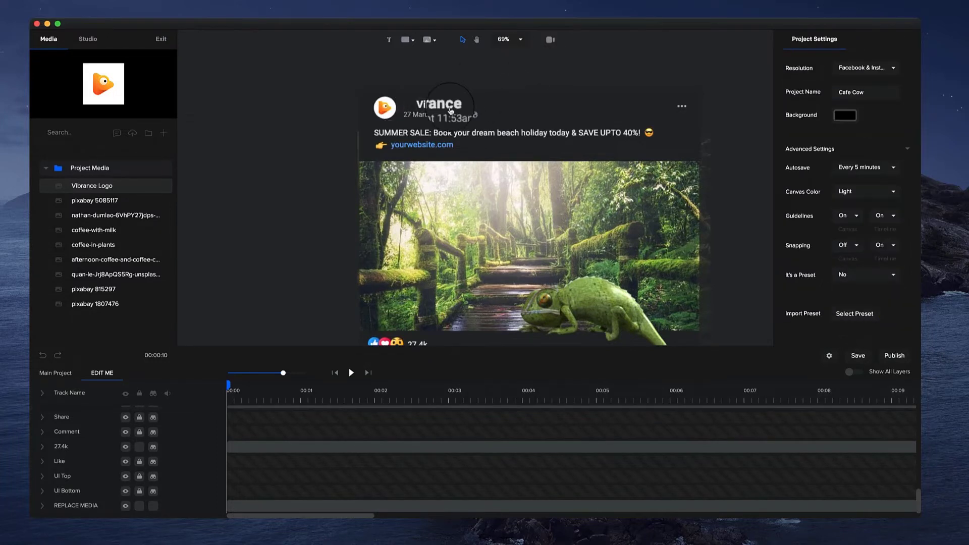
left_click(432, 105)
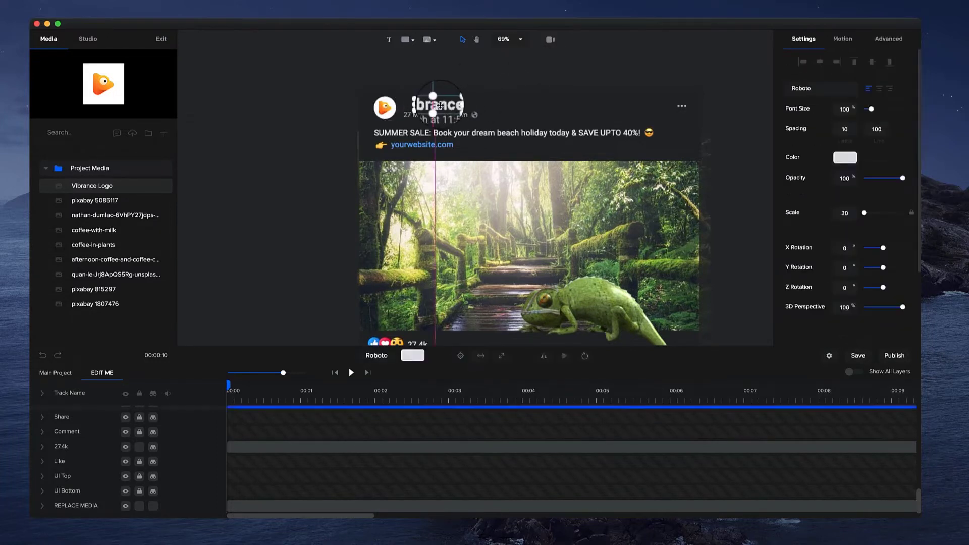
- Delete the surprised-face emoji from the post's reactions, leaving the like and heart icons
left_click(400, 144)
left_click_drag(597, 220, 530, 143)
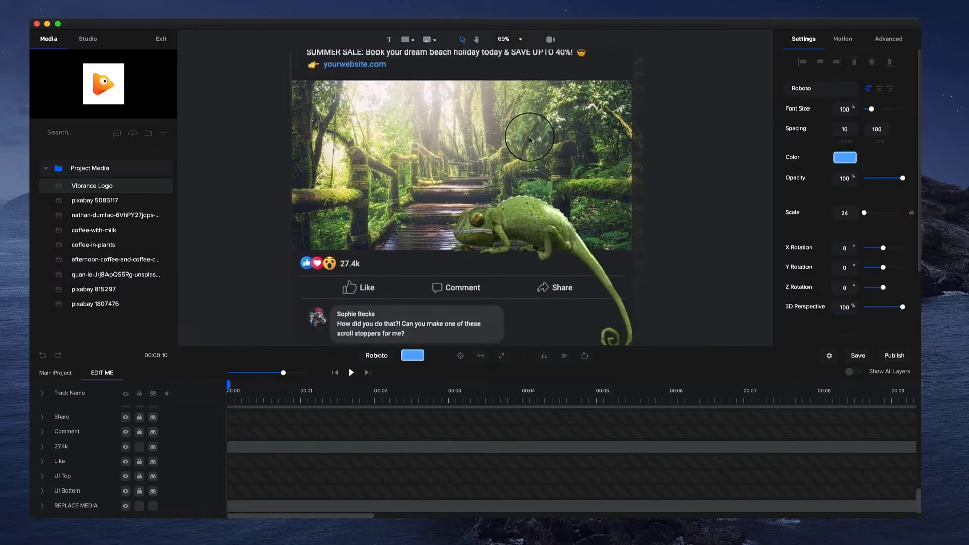
scroll(530, 143, "down", 2)
left_click(357, 253)
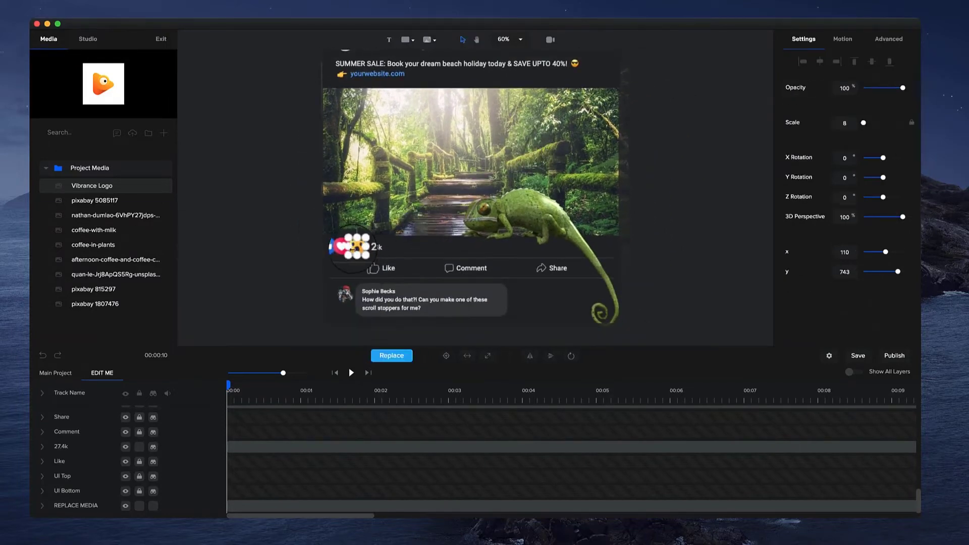
scroll(337, 243, "up", 5)
left_click_drag(337, 250, 431, 266)
key("Delete")
- Change the post's reaction count text beside the like and heart icons to 19,8074k
double_click(396, 264)
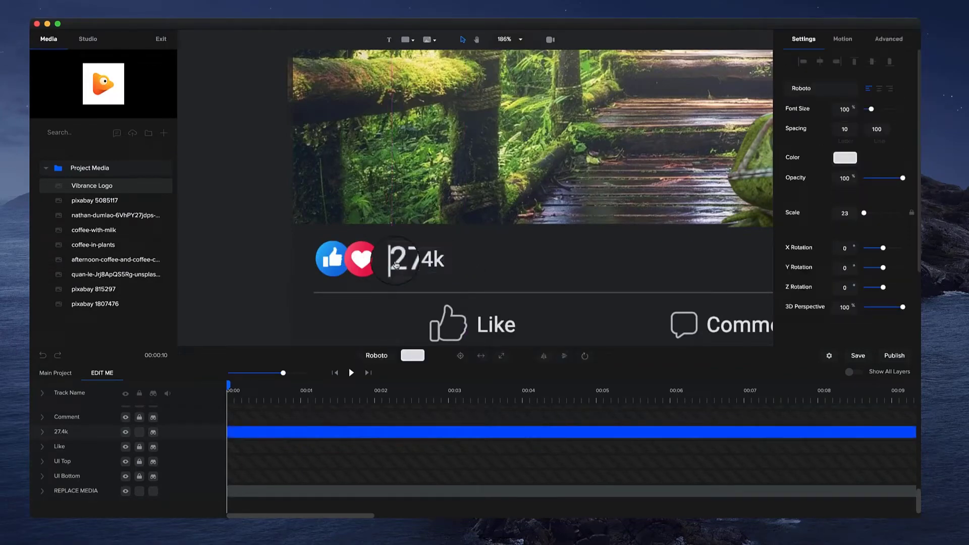
type("19,807")
scroll(502, 219, "down", 5)
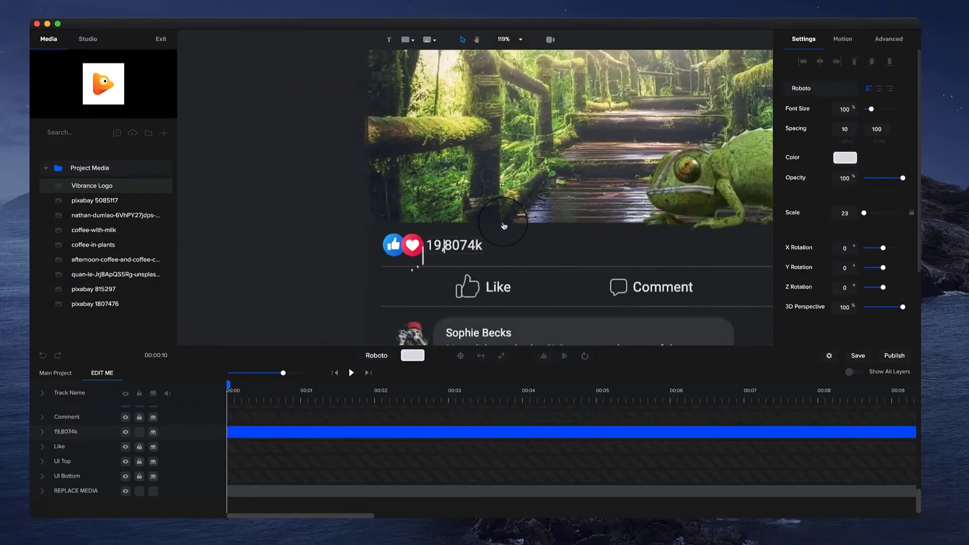
left_click(385, 210)
scroll(404, 232, "right", 5)
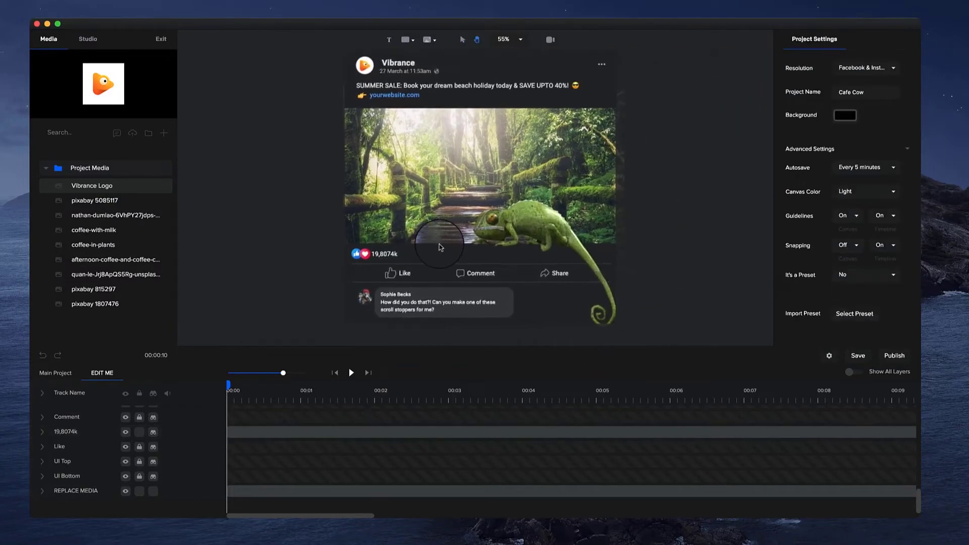
key("v")
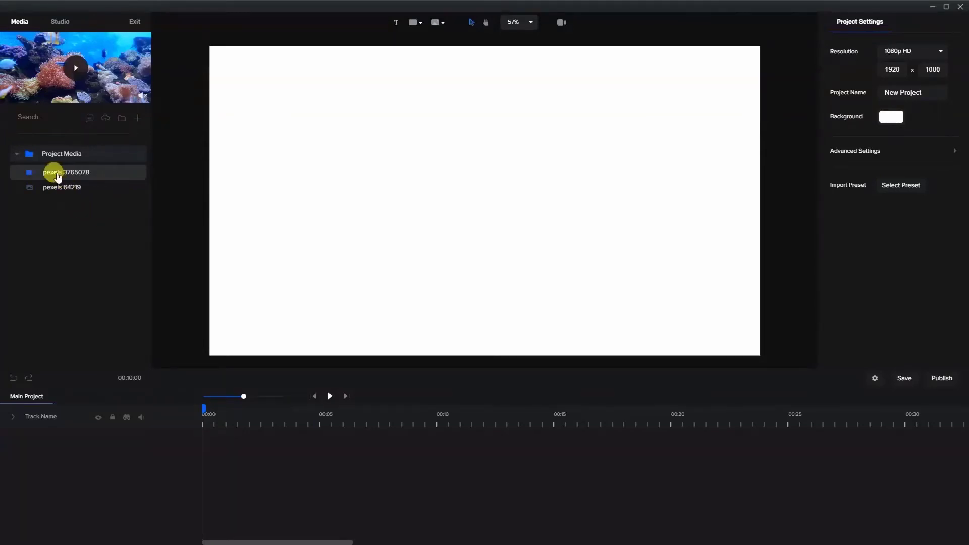
- Place the pexels 3765078 coral reef video full-frame in the new project and trim it to 8 seconds
left_click_drag(58, 176, 446, 165)
left_click(497, 380)
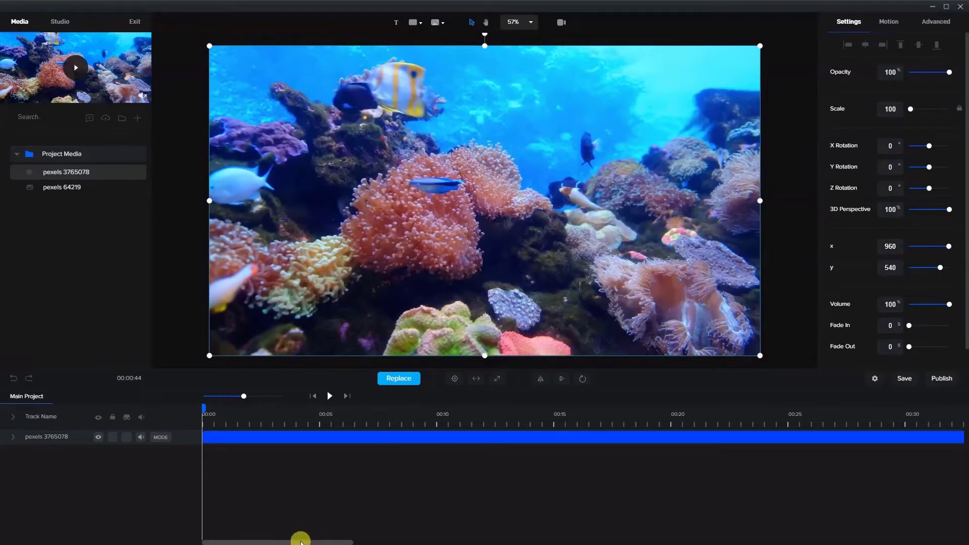
left_click_drag(247, 399, 232, 396)
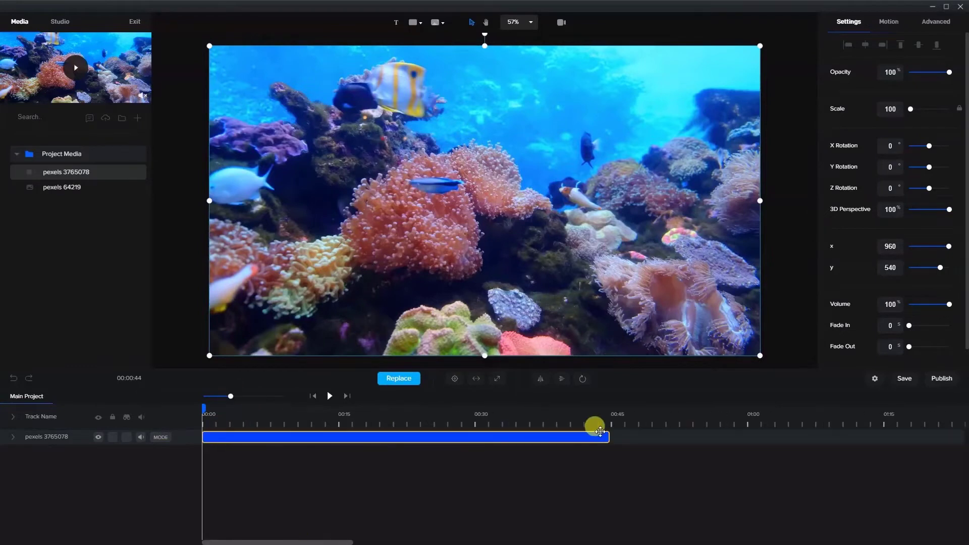
left_click_drag(605, 437, 275, 437)
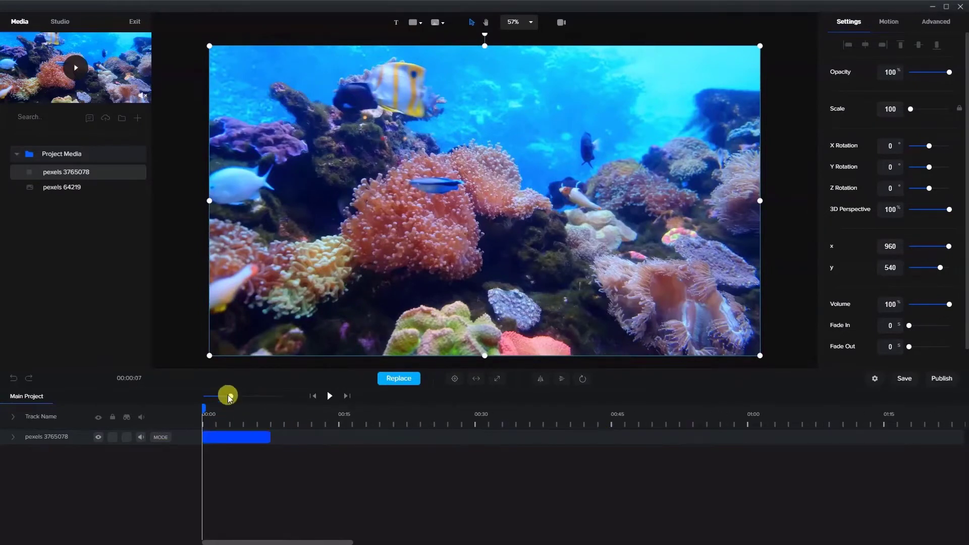
left_click_drag(230, 397, 261, 397)
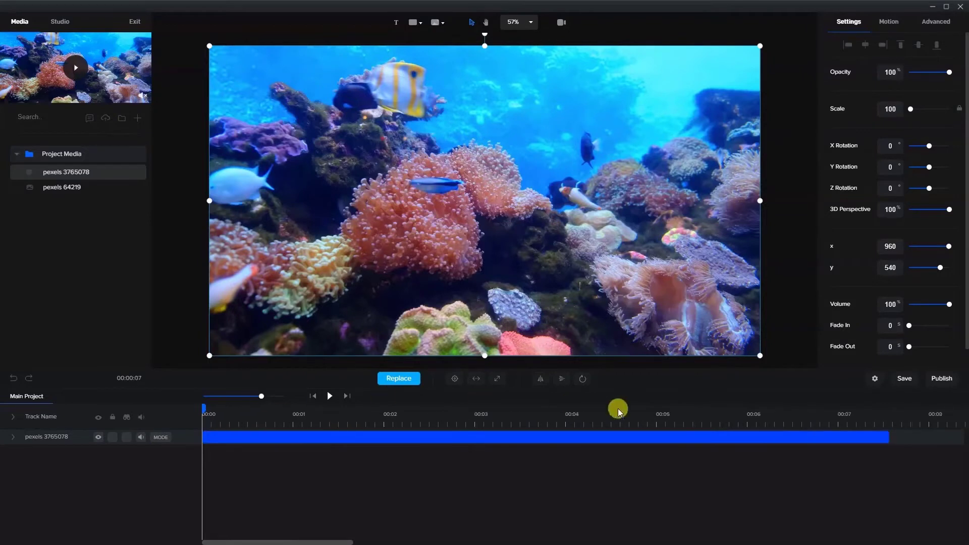
left_click(867, 434)
left_click_drag(887, 436, 933, 443)
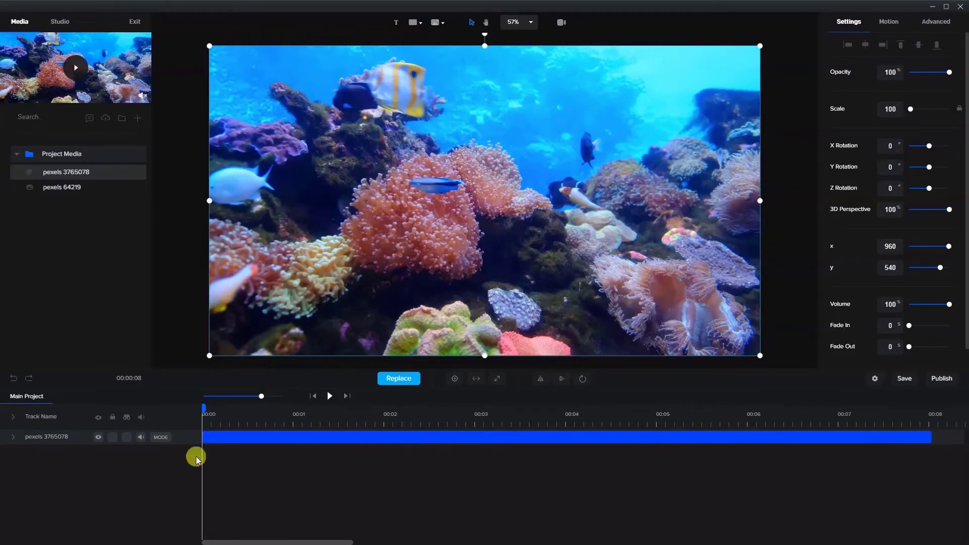
- Lock the reef video track and add the Standard Headline template from the Scroll Stoppers UI presets above it
left_click(112, 437)
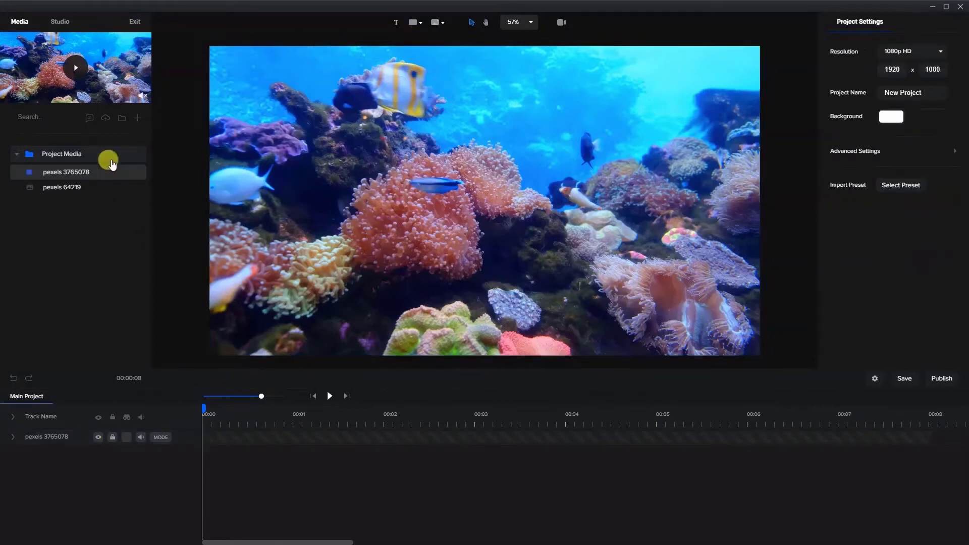
left_click(60, 25)
left_click(121, 297)
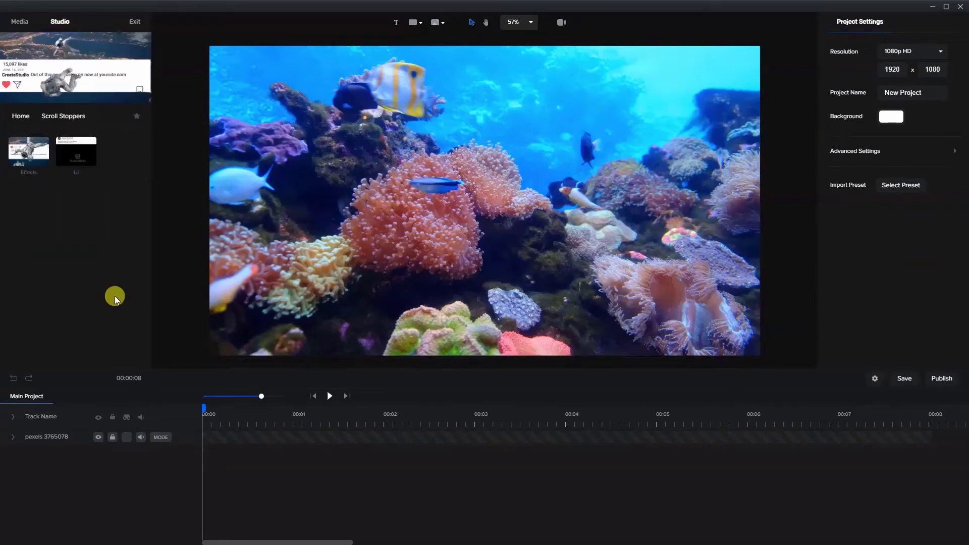
left_click(78, 154)
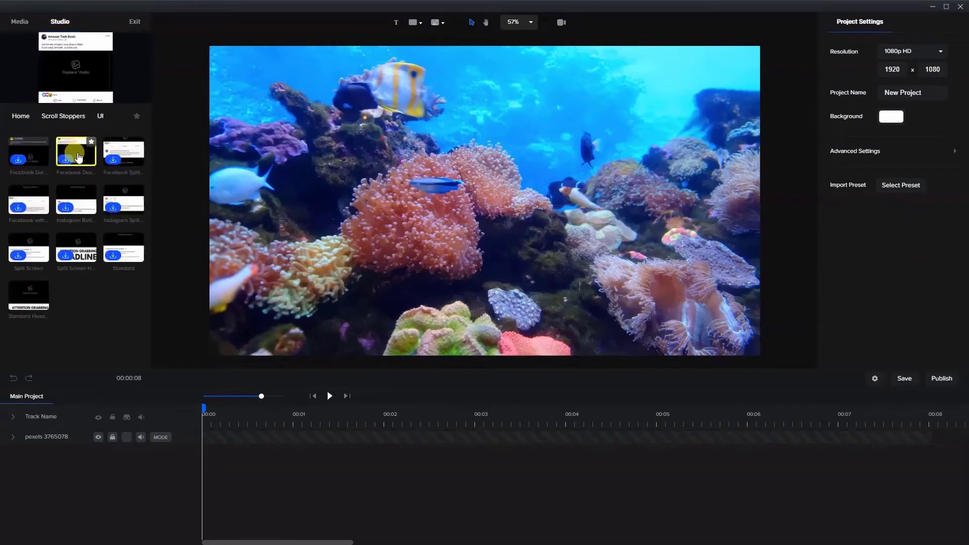
mouse_move(23, 297)
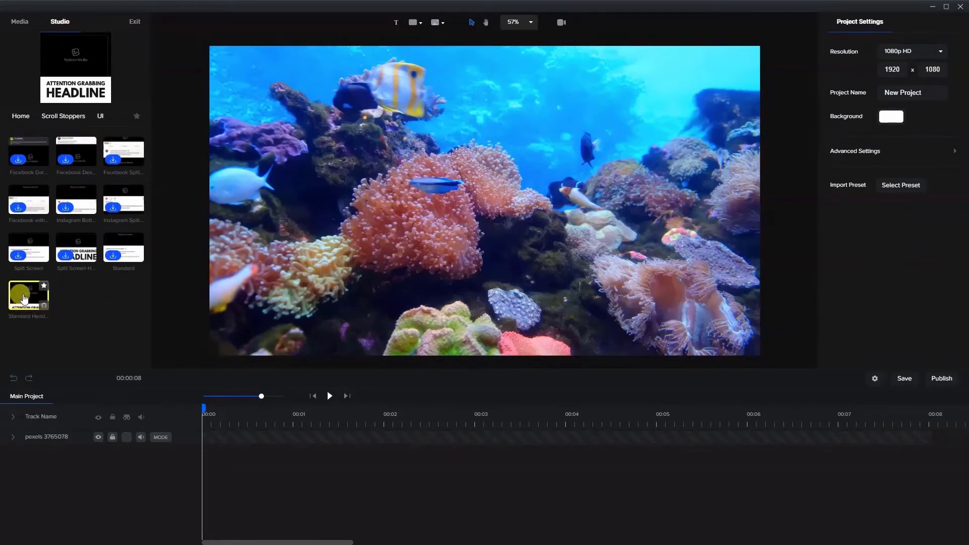
left_click_drag(27, 297, 486, 199)
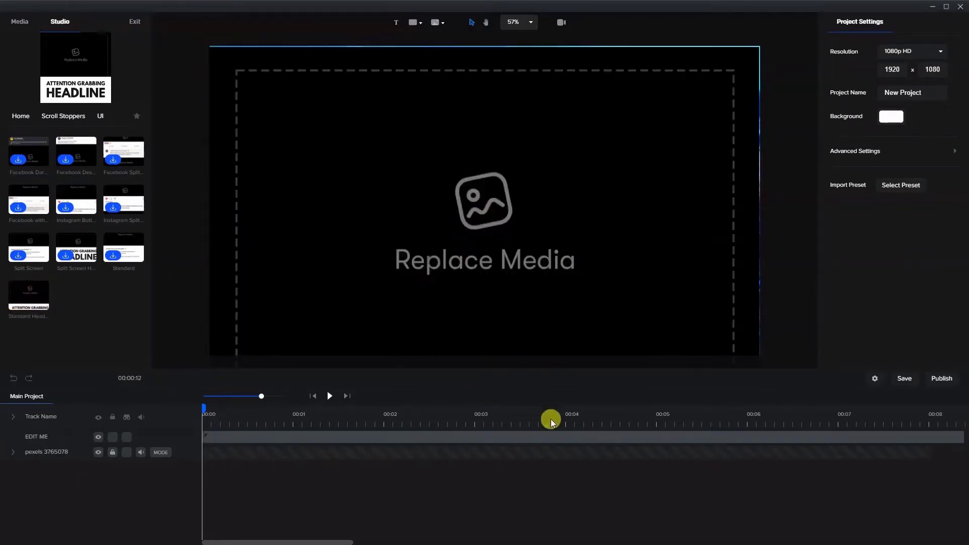
- Ungroup the EDIT ME template into separate layers and unlock the UI BOTTOM layer
scroll(481, 259, "down", 5)
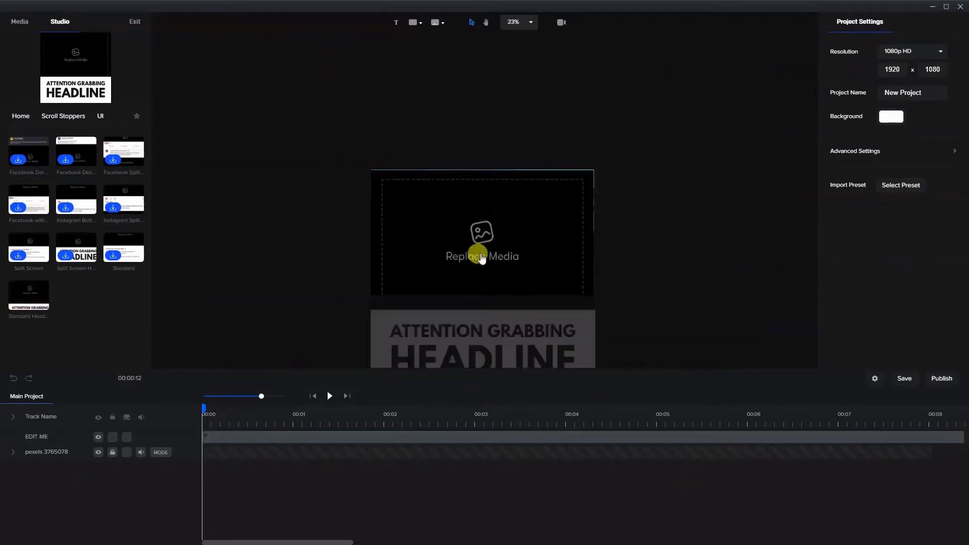
scroll(481, 258, "down", 3)
left_click_drag(414, 221, 566, 321)
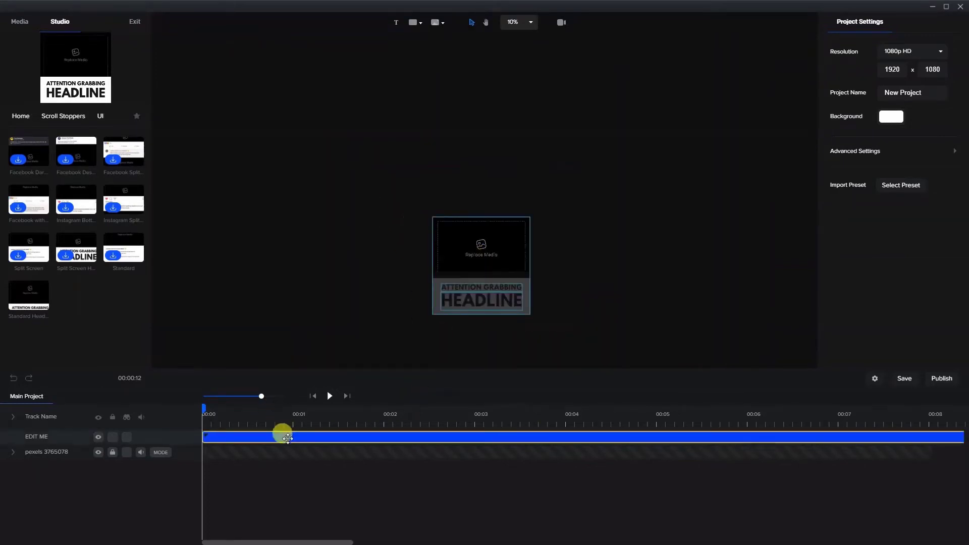
right_click(287, 439)
left_click(318, 496)
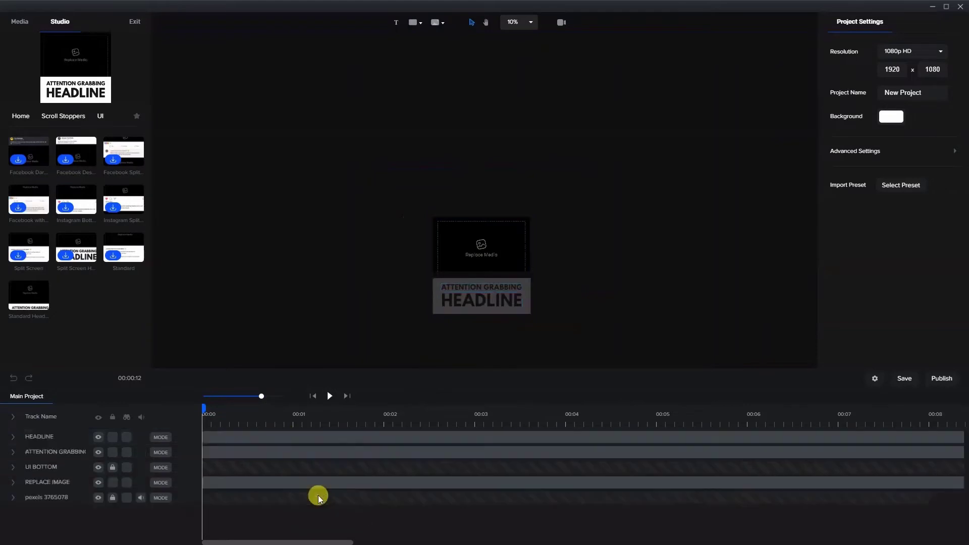
left_click(113, 468)
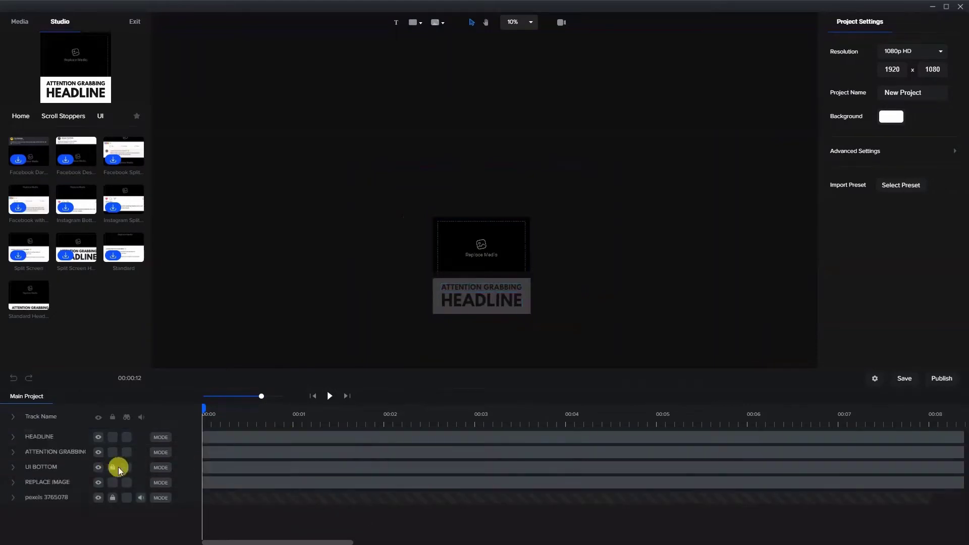
- Scale all four template layers down together to fit inside the reef video frame and place them near its centre
left_click_drag(415, 207, 498, 311)
left_click_drag(430, 313, 489, 238)
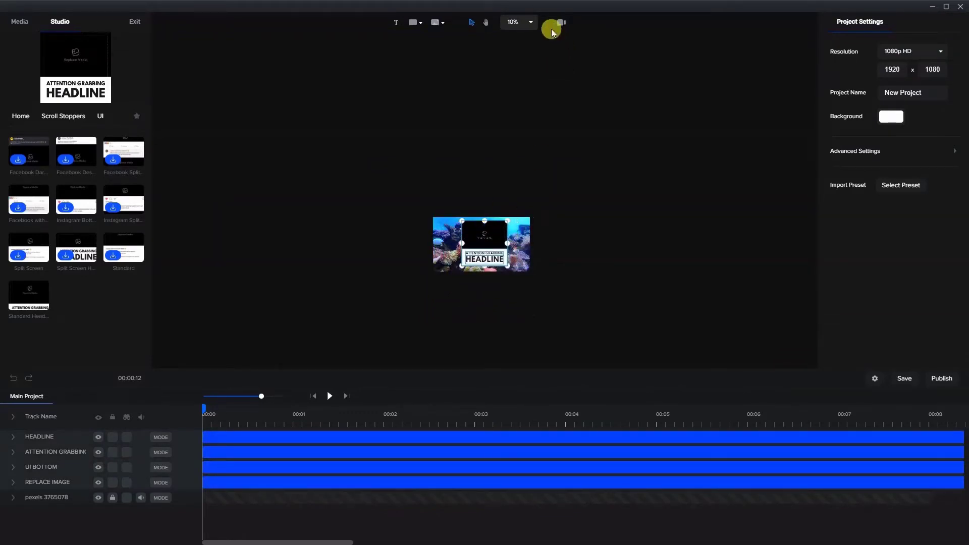
left_click(522, 25)
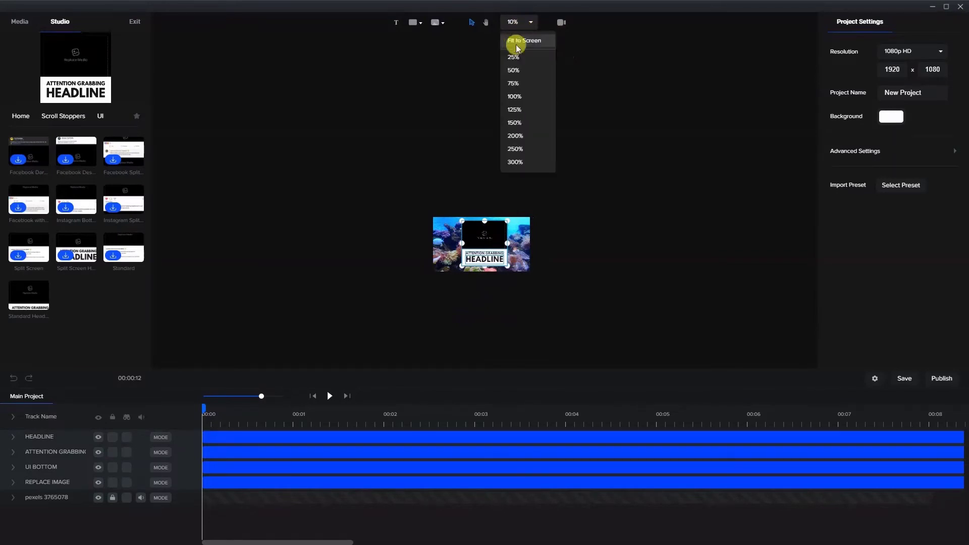
left_click(516, 44)
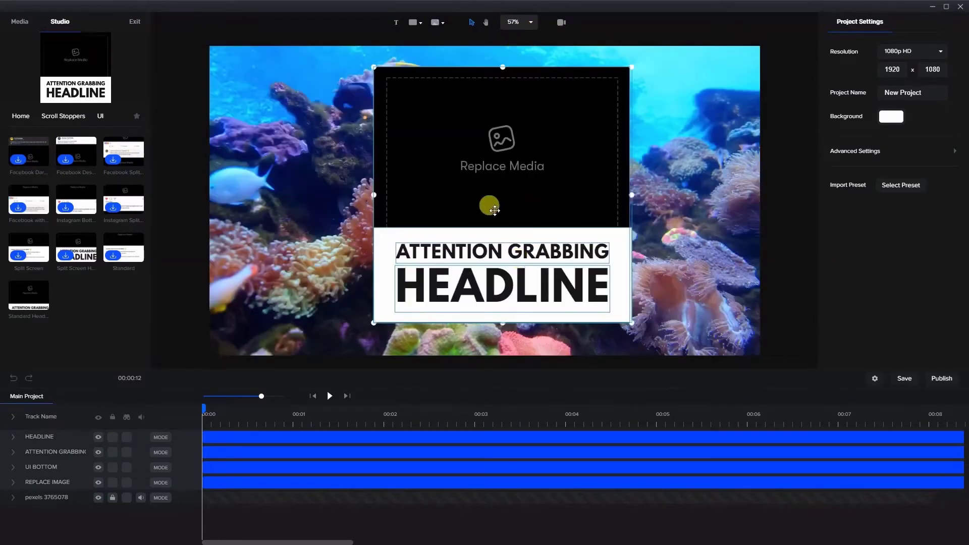
left_click_drag(495, 211, 485, 214)
left_click(776, 218)
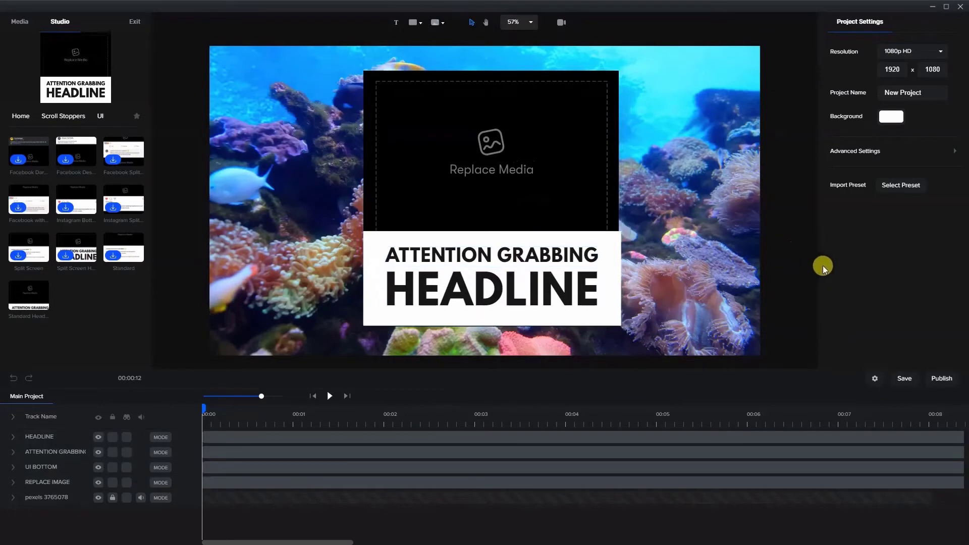
- Turn canvas snapping on and centre the whole headline template on the canvas
left_click(933, 151)
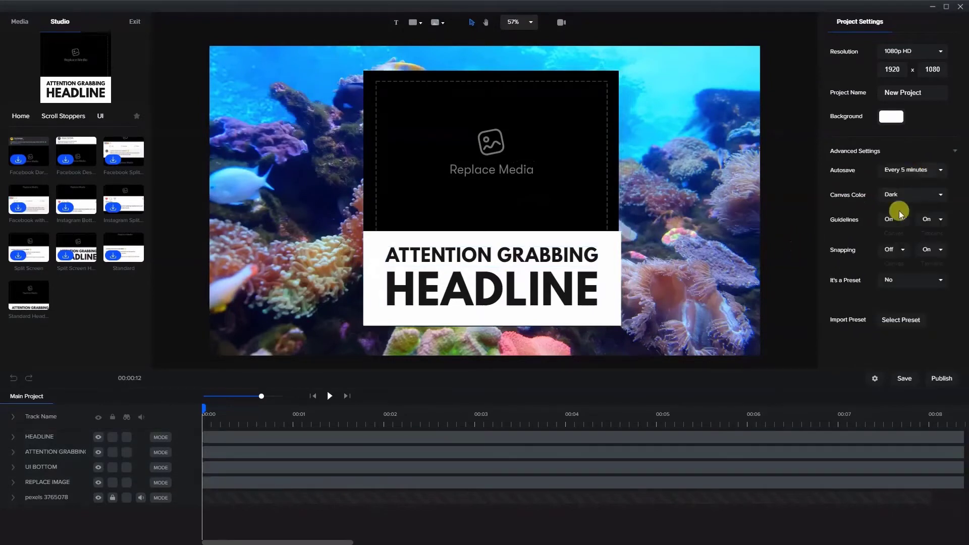
left_click(899, 249)
left_click_drag(305, 57, 701, 340)
left_click_drag(544, 226, 504, 194)
left_click(634, 179)
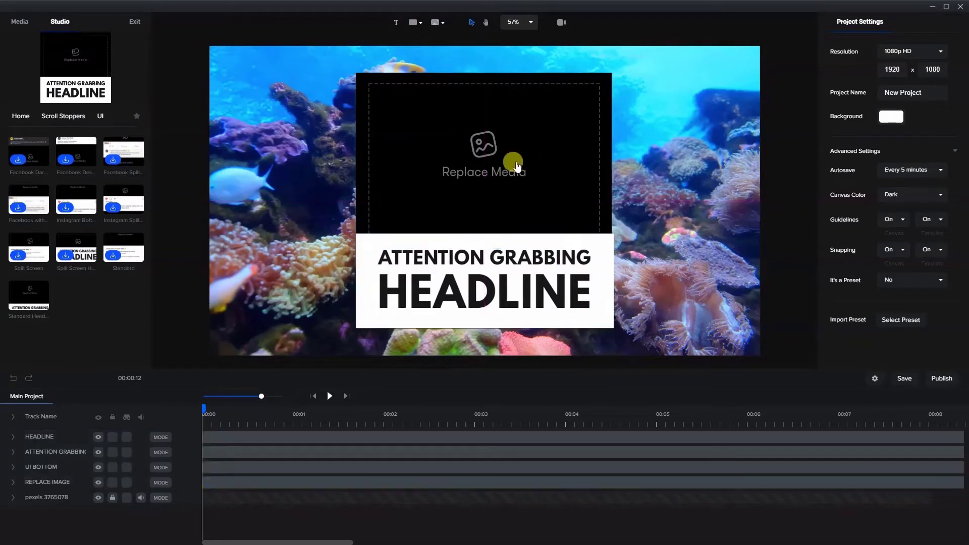
- Replace the REPLACE IMAGE placeholder in the template with the dolphin picture pexels 64219
left_click(516, 166)
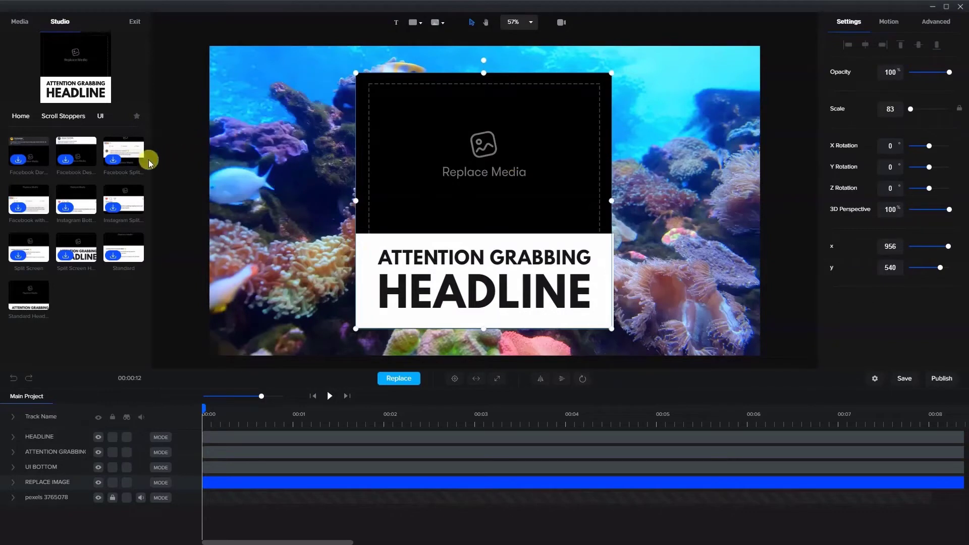
left_click(20, 22)
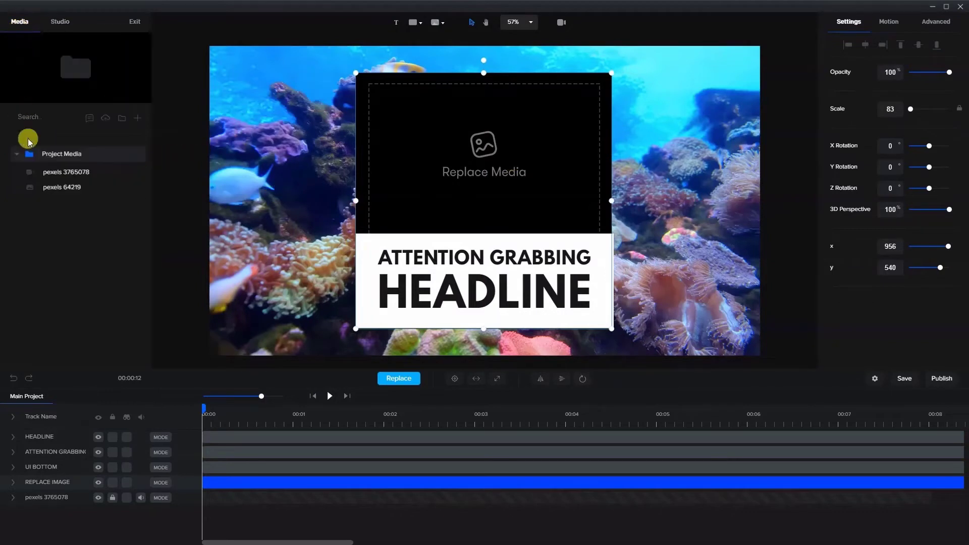
left_click(49, 176)
left_click(55, 186)
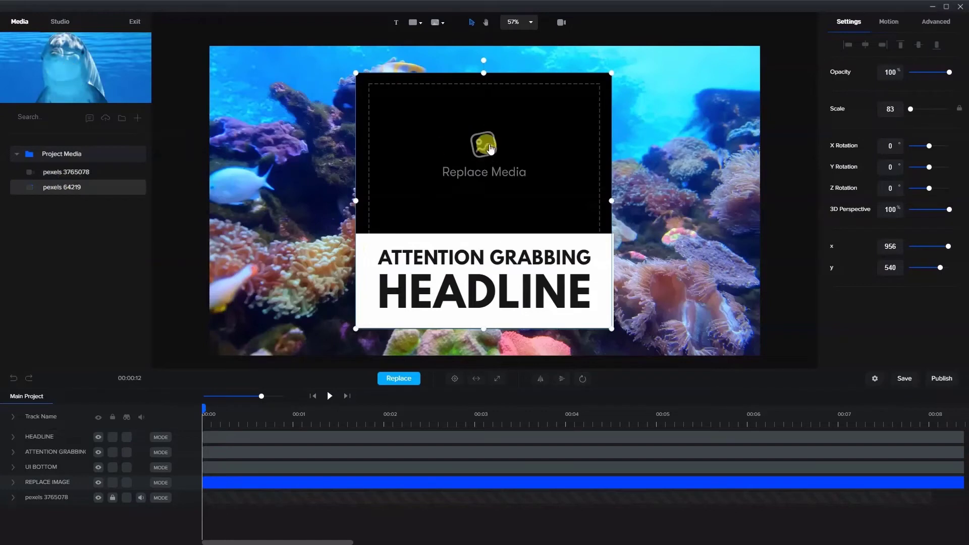
left_click(393, 378)
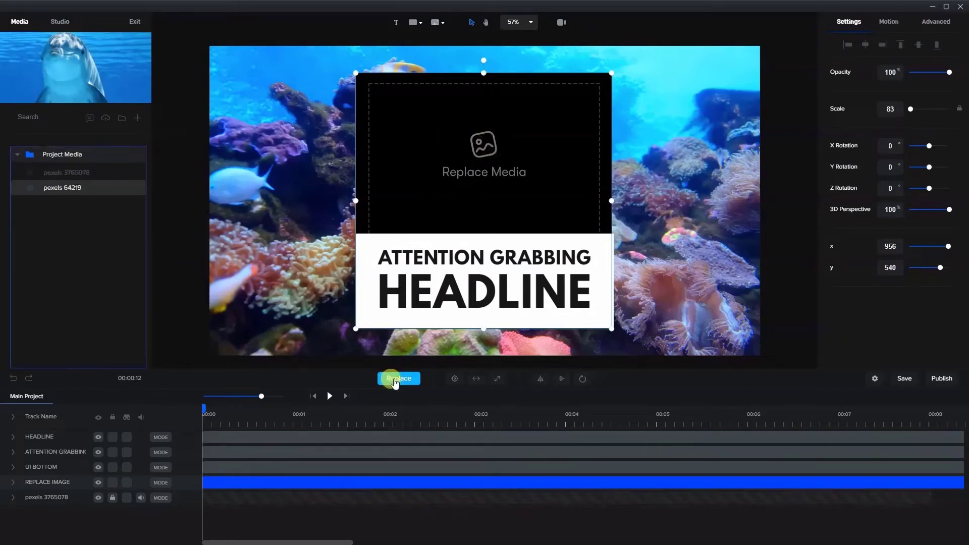
left_click(61, 188)
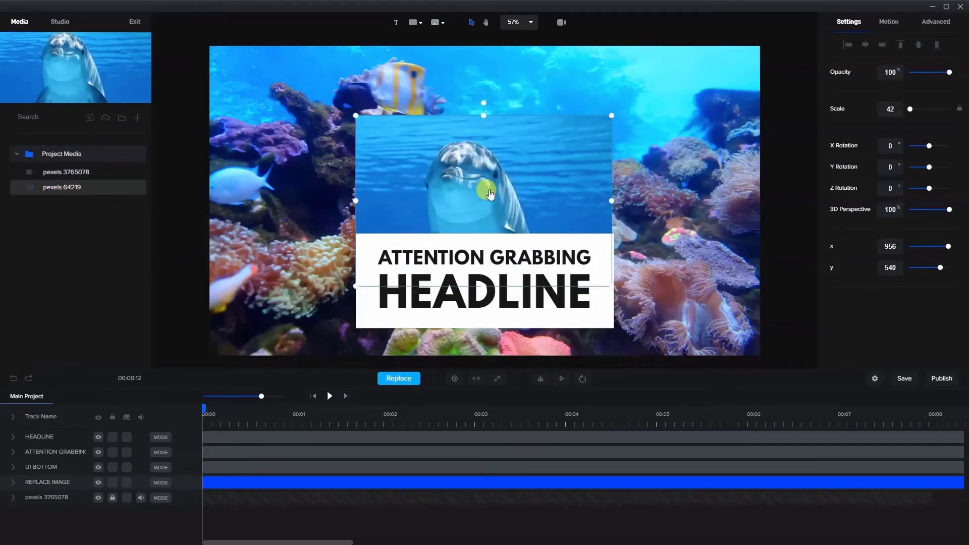
- Move the dolphin picture up to about x 959, y 394 so it fills the space above the white headline block
left_click_drag(489, 193, 491, 167)
mouse_move(491, 166)
left_mouse_down()
mouse_move(485, 139)
mouse_move(494, 158)
mouse_move(523, 159)
mouse_move(475, 158)
mouse_move(516, 160)
mouse_move(518, 143)
mouse_move(519, 158)
mouse_move(524, 134)
mouse_move(526, 153)
left_mouse_up()
left_click(644, 156)
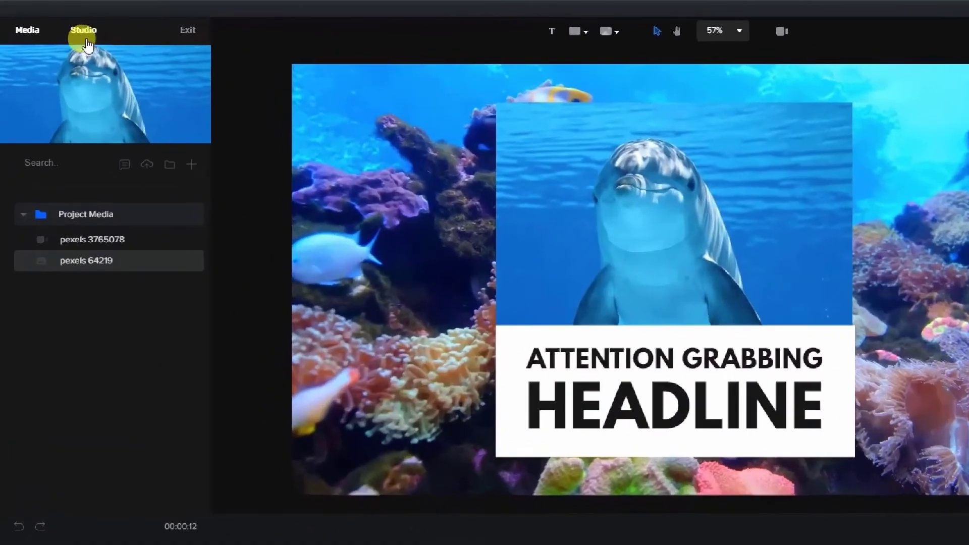
- Add the fishes effect from the Scroll Stoppers Effects library to the project as the uppermost layer
left_click(84, 31)
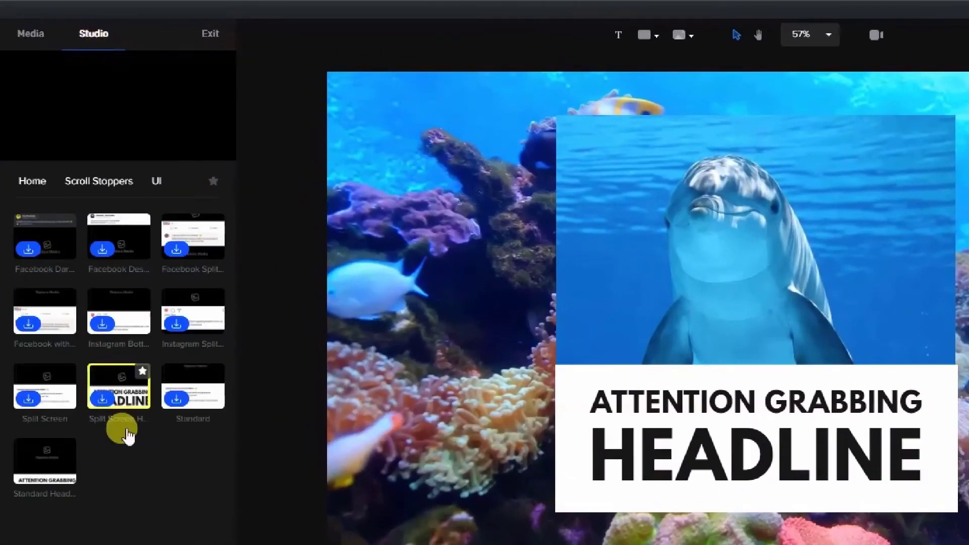
left_click(101, 181)
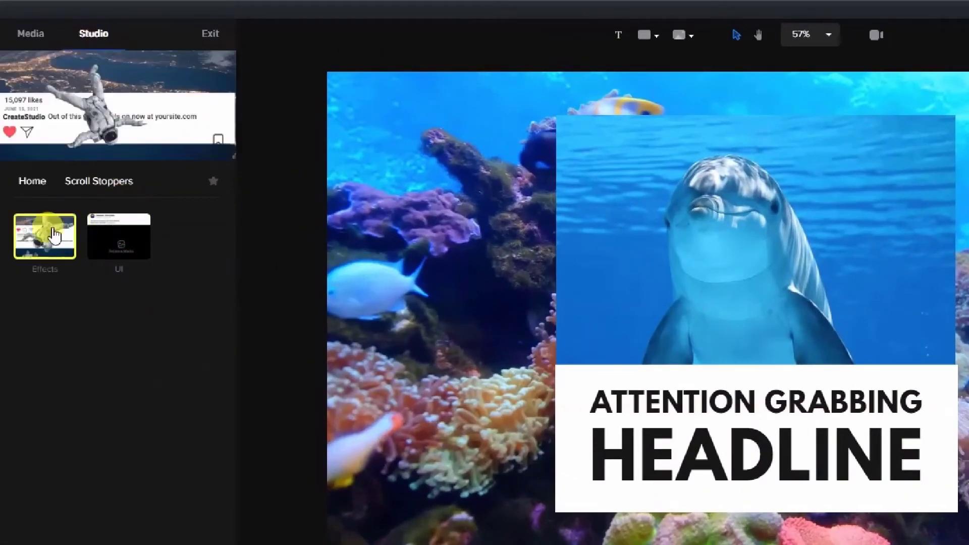
left_click(55, 235)
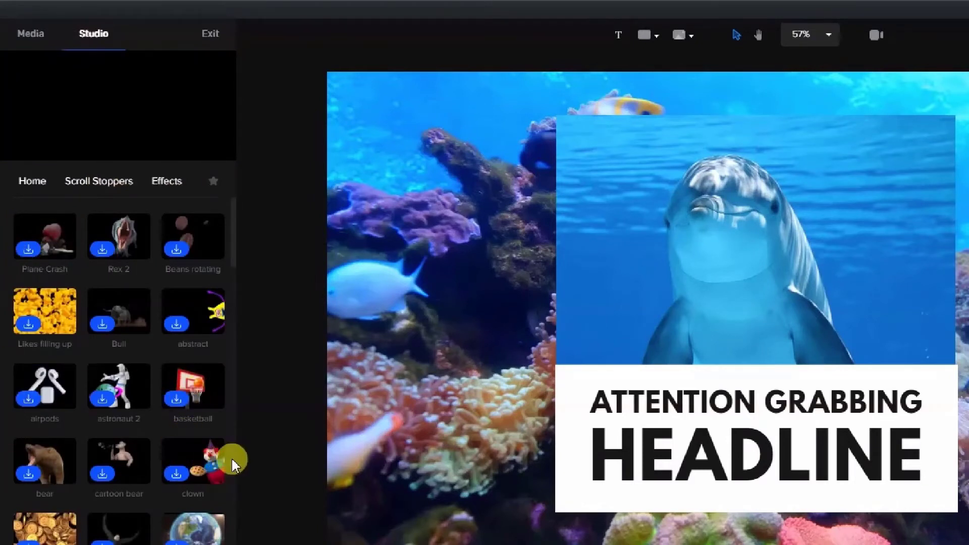
scroll(222, 469, "down", 5)
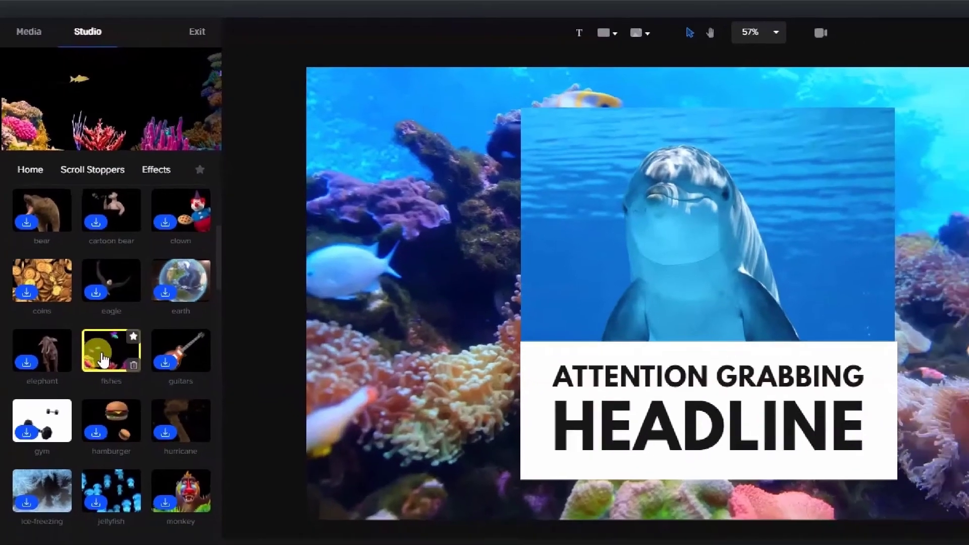
left_click_drag(111, 384, 685, 300)
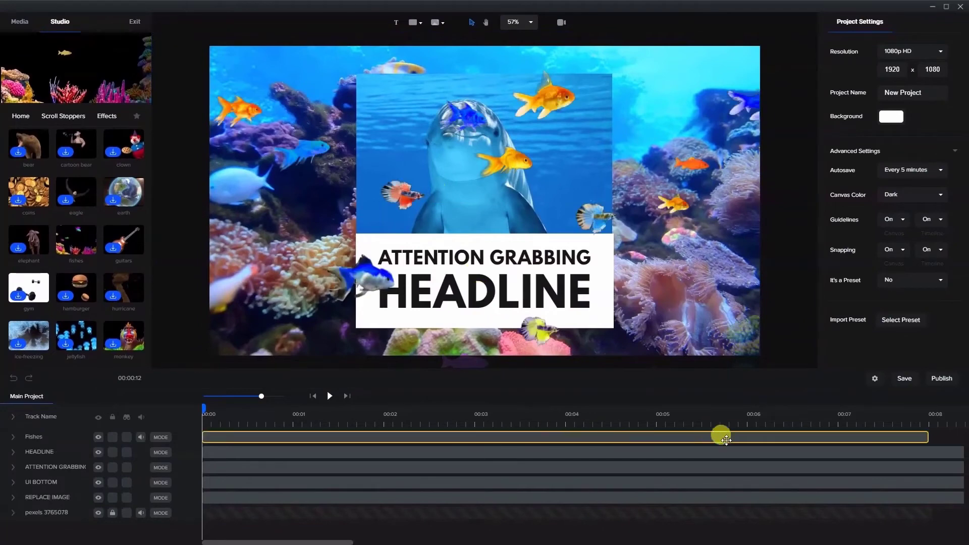
- Trim the HEADLINE, ATTENTION GRABBING, UI BOTTOM and REPLACE IMAGE tracks to end together with the Fishes track
left_click(346, 540)
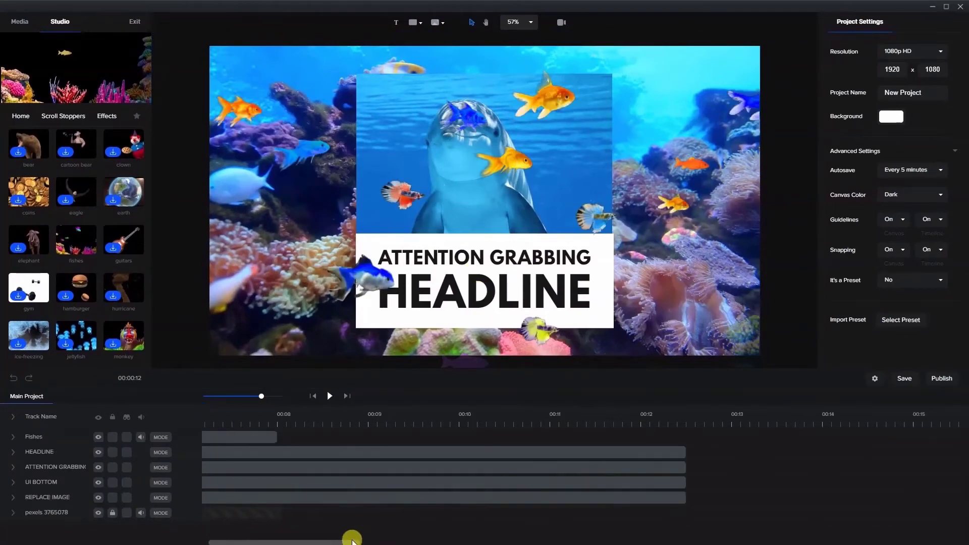
left_click(273, 437)
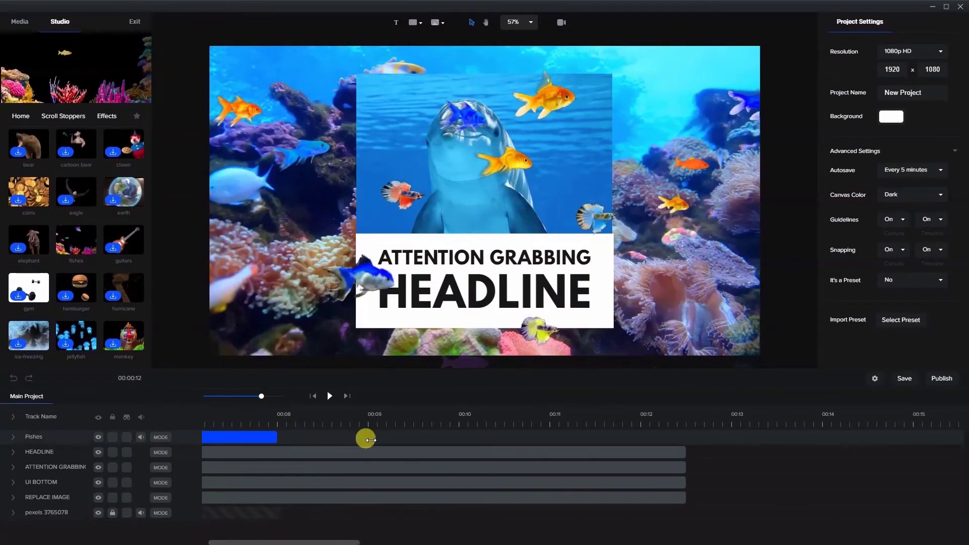
left_click(677, 447)
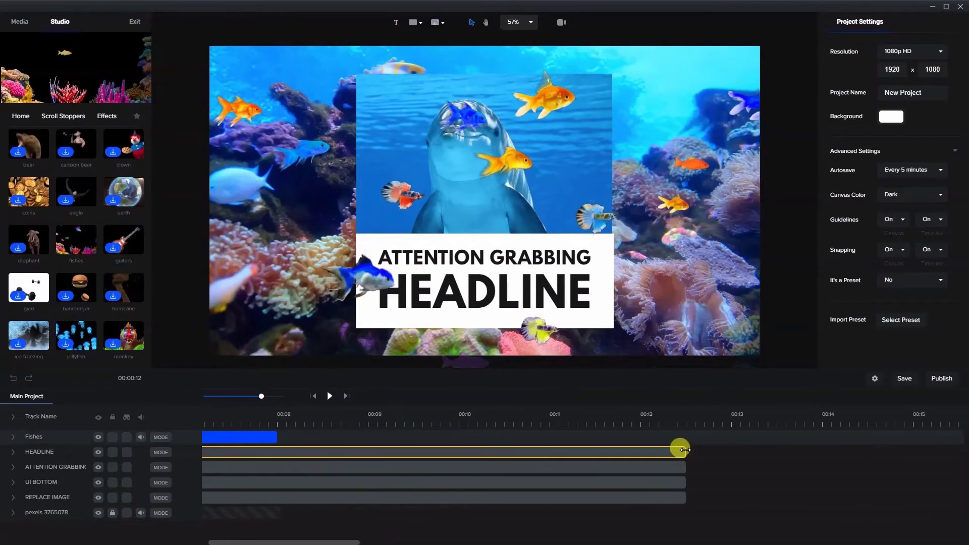
left_click_drag(622, 452, 277, 450)
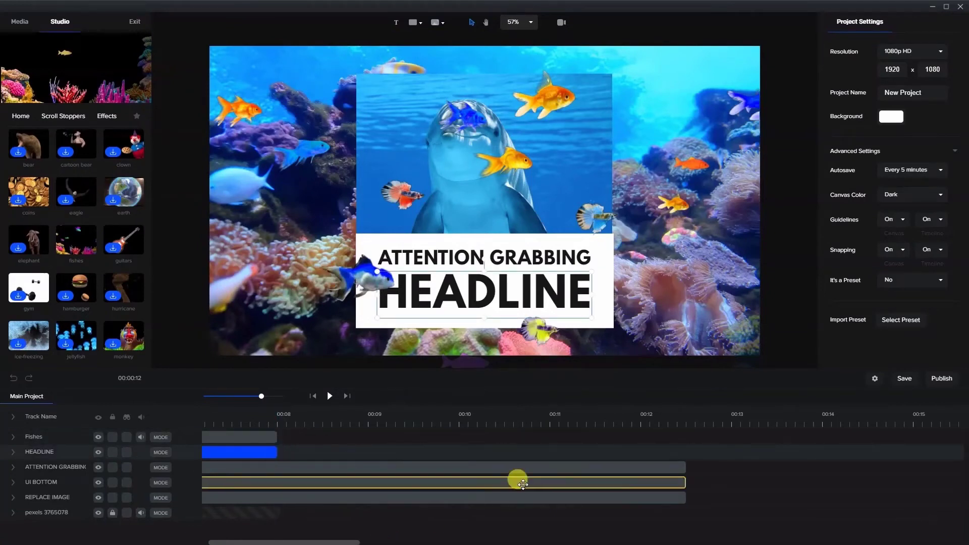
left_click_drag(677, 467, 277, 465)
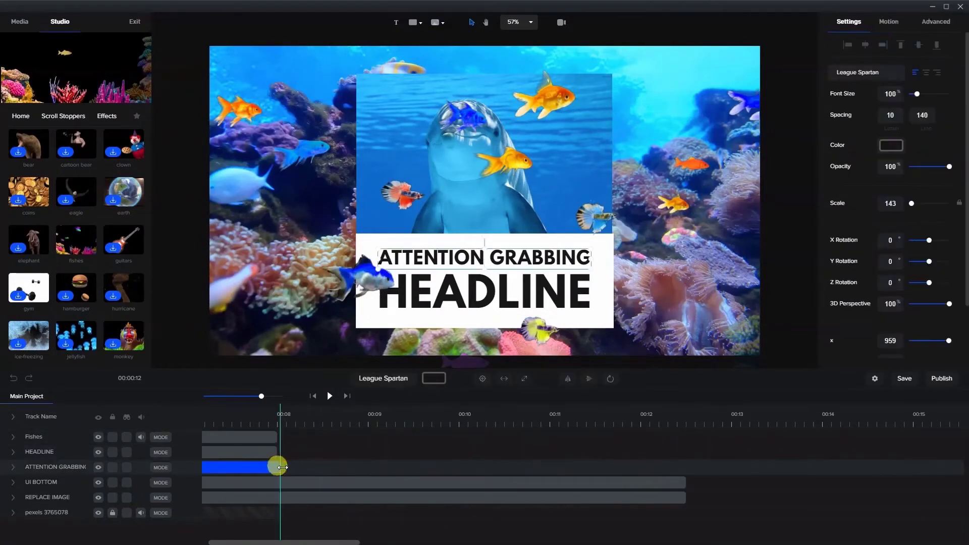
left_click_drag(677, 478, 270, 476)
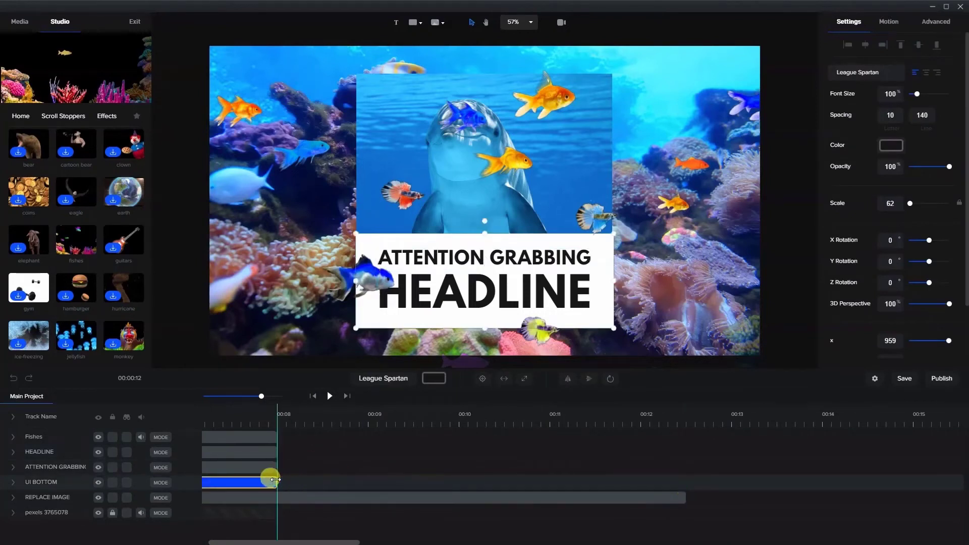
left_click_drag(560, 488, 271, 482)
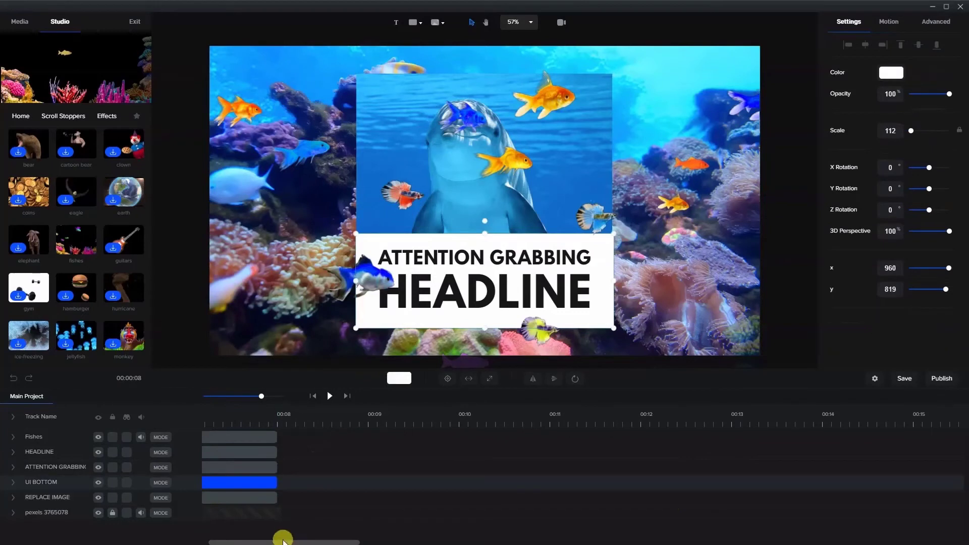
- Unlock the pexels 3765078 reef video track, extend it to the end of the other tracks, and lock it again
left_click_drag(279, 542, 264, 537)
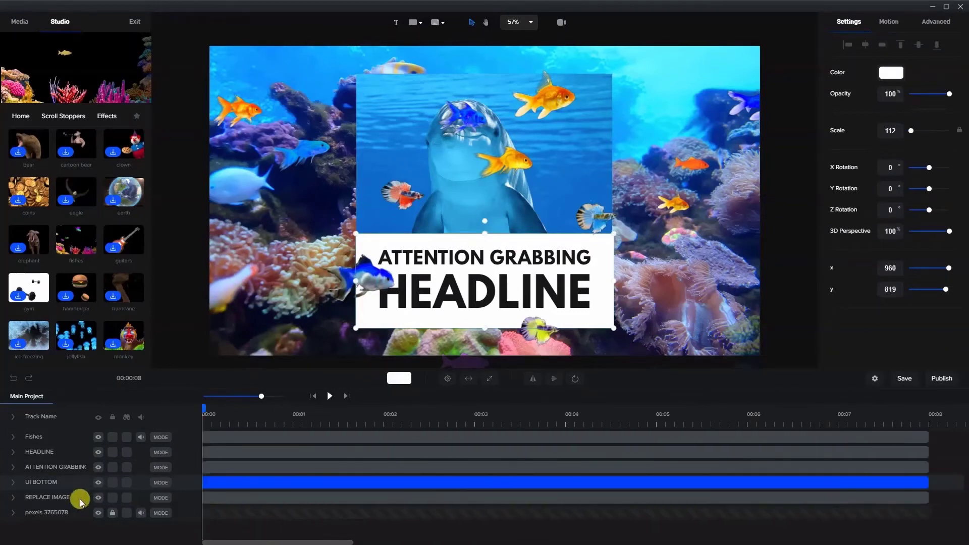
left_click(112, 512)
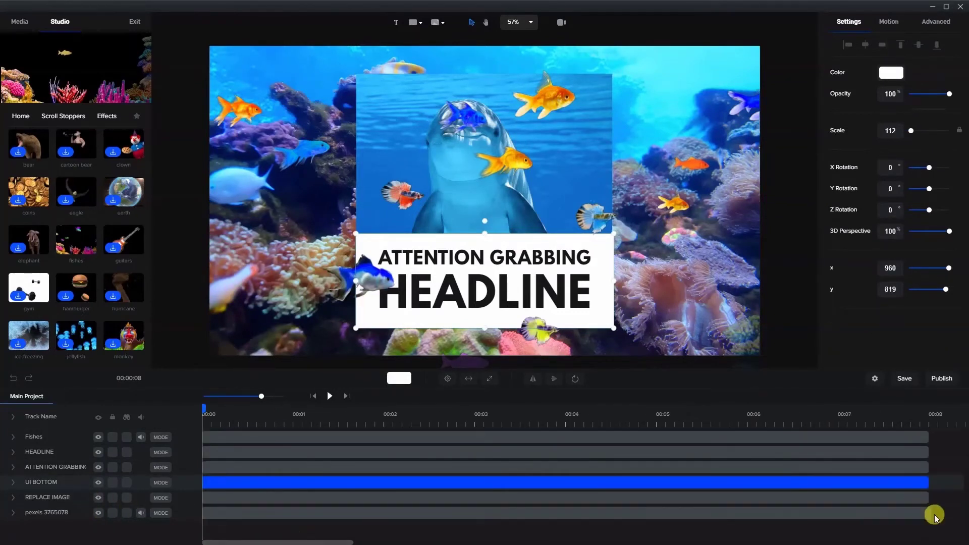
left_click(917, 514)
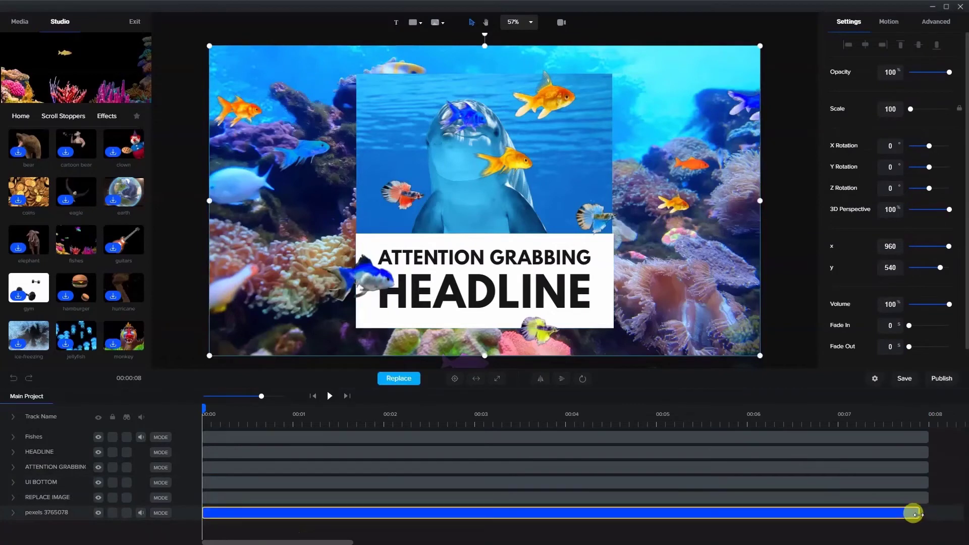
left_click(139, 514)
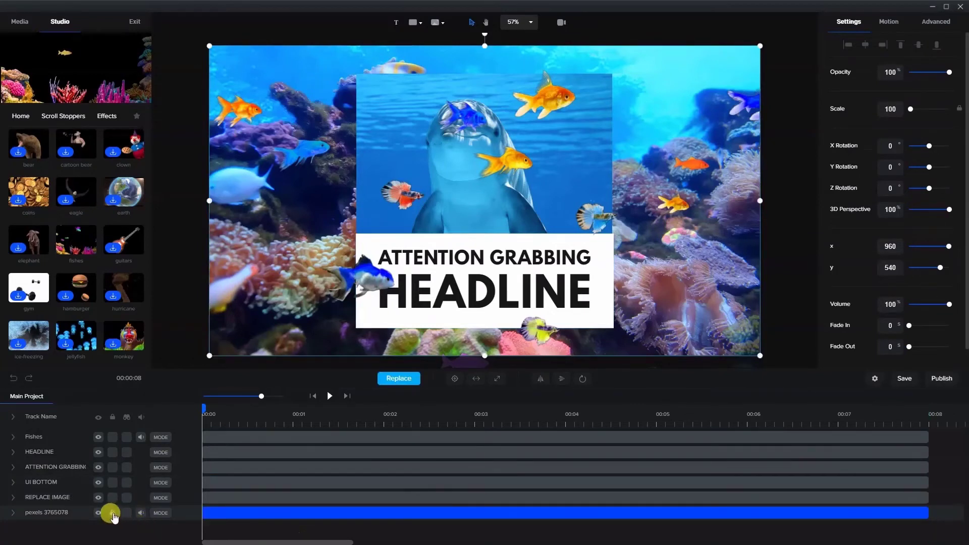
left_click(112, 513)
left_click(364, 391)
- Scale the Fishes effect down to 83 so it matches the dolphin picture's width, starting from the picture's upper-left corner
left_click(388, 150)
left_click(313, 154)
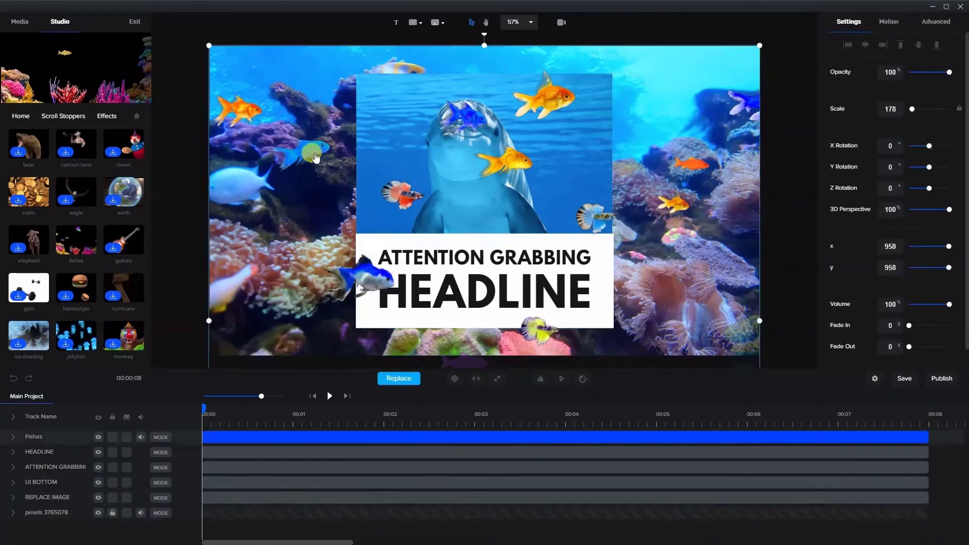
left_click_drag(222, 51, 353, 112)
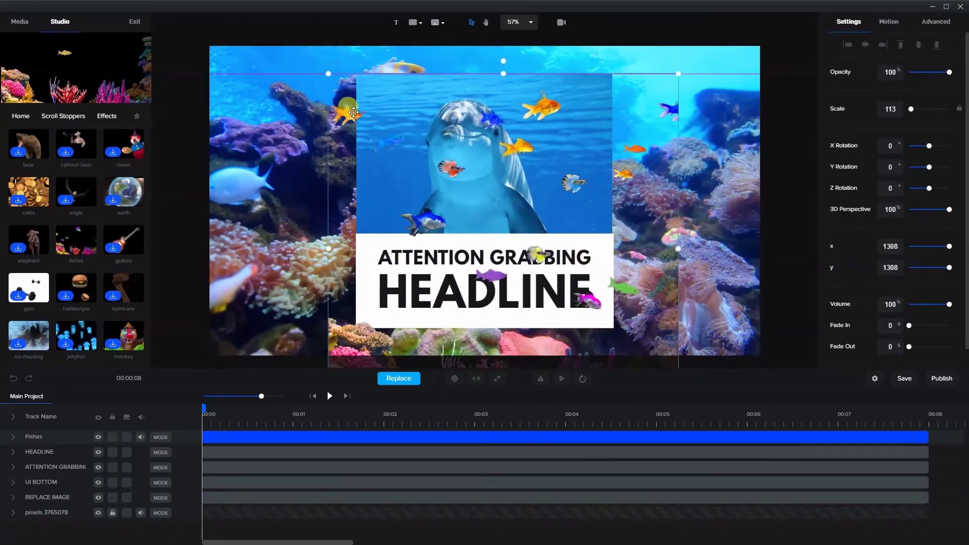
left_click_drag(331, 76, 520, 241)
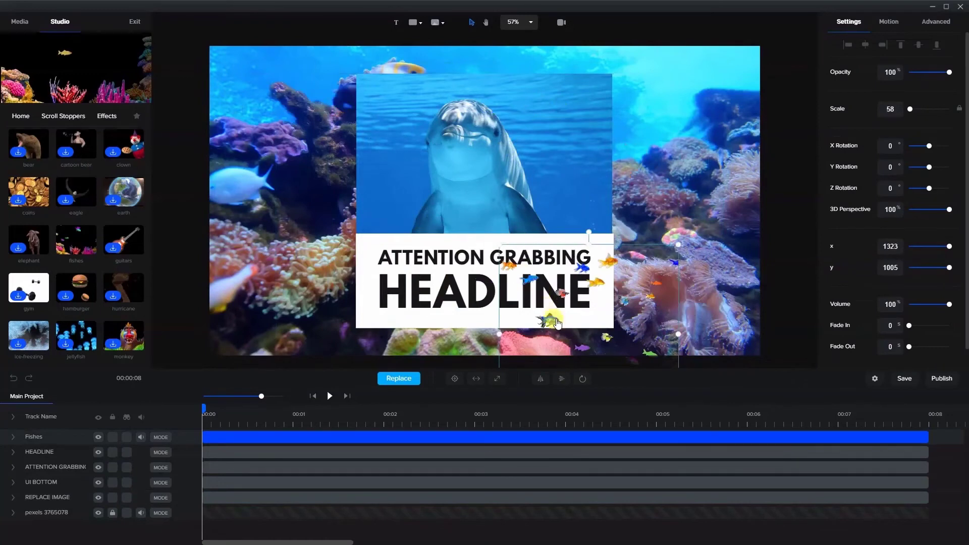
left_click_drag(557, 323, 413, 148)
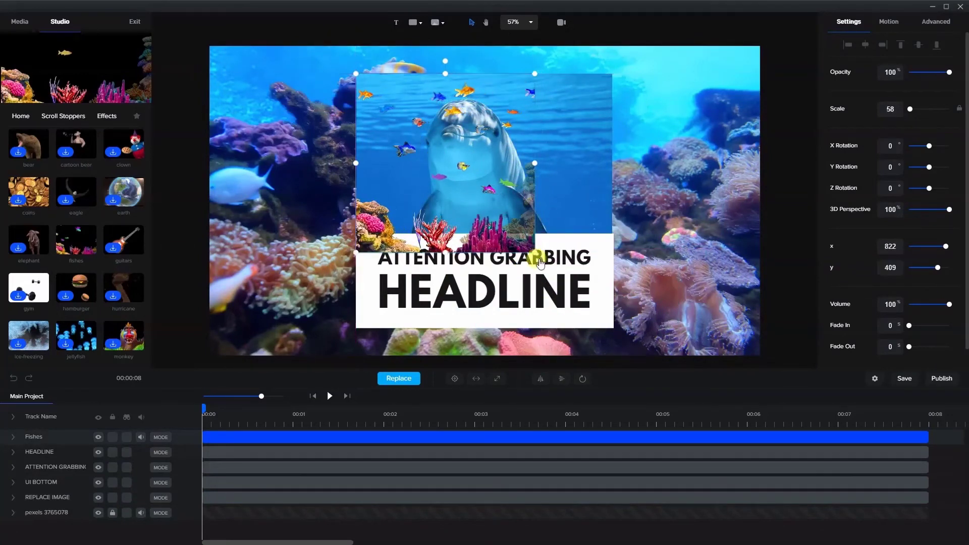
left_click_drag(535, 255, 631, 310)
- Position the Fishes effect over the dolphin picture at about x 960, y 406, aligned with the picture's upper edge
left_click_drag(562, 312, 564, 213)
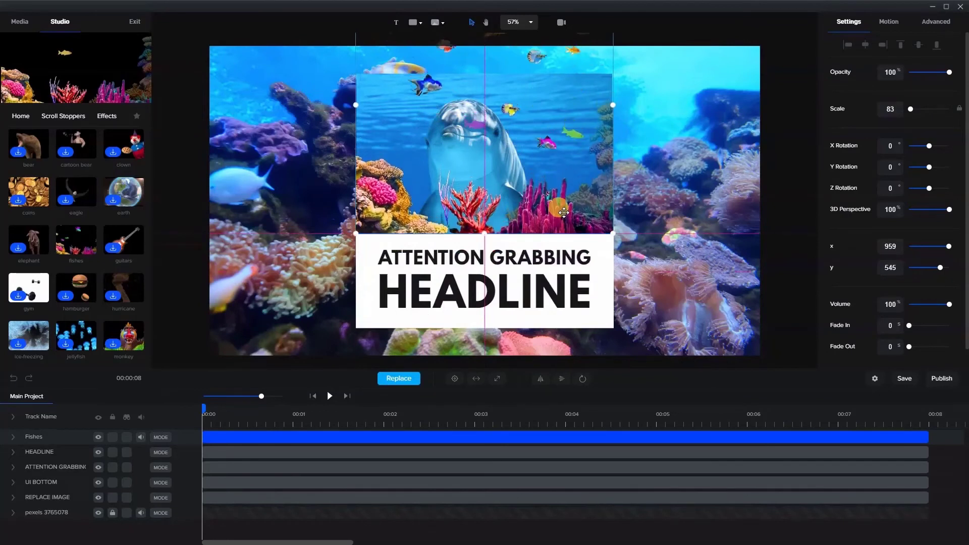
left_click_drag(562, 218, 563, 218)
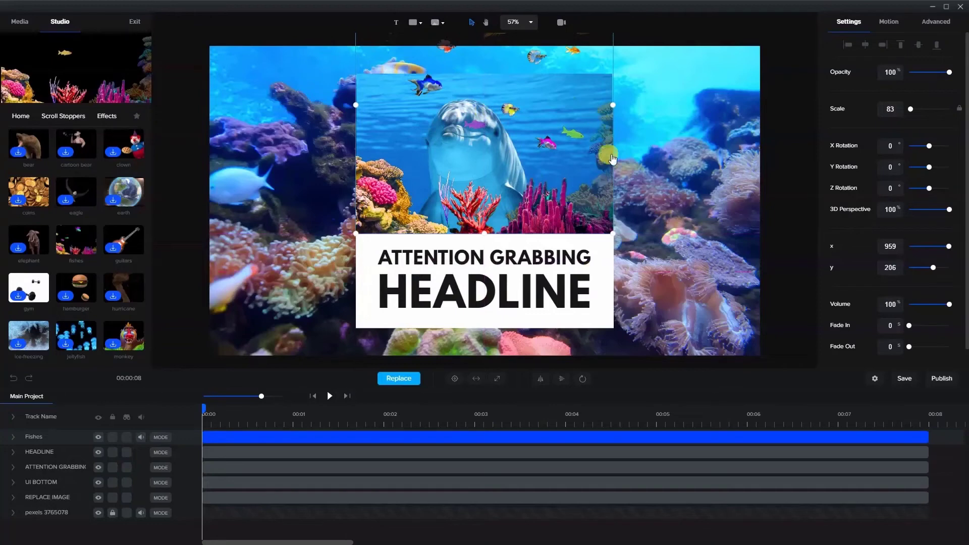
left_click_drag(526, 122, 485, 134)
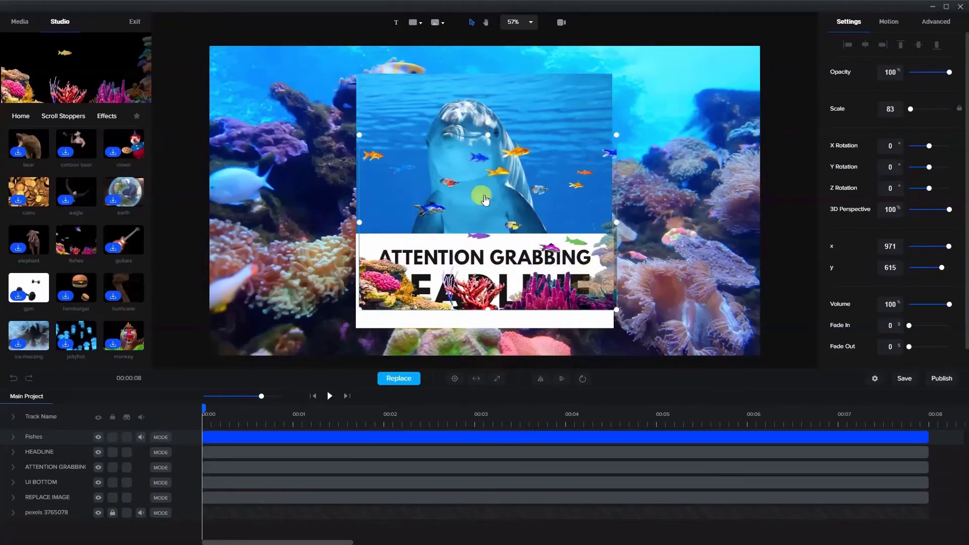
left_click_drag(479, 214, 481, 179)
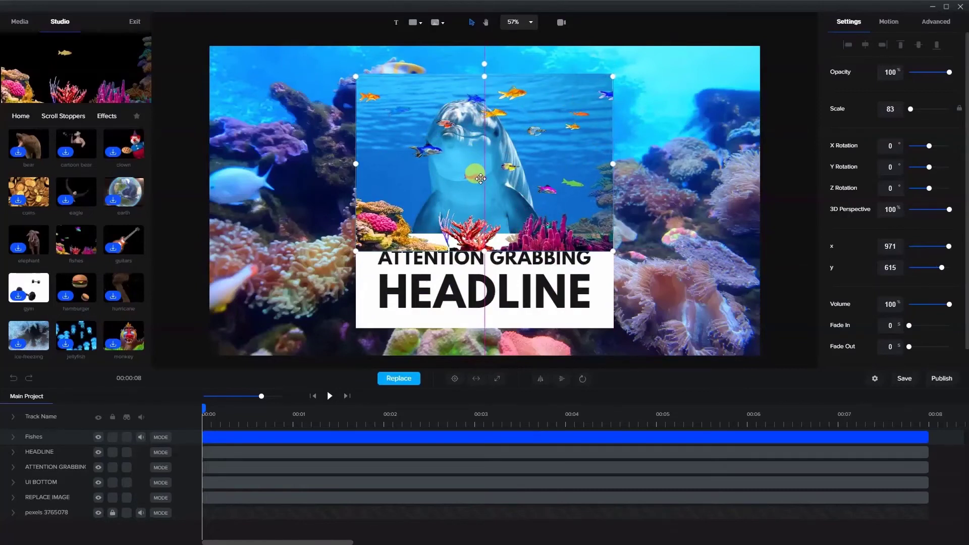
left_click_drag(482, 76, 483, 73)
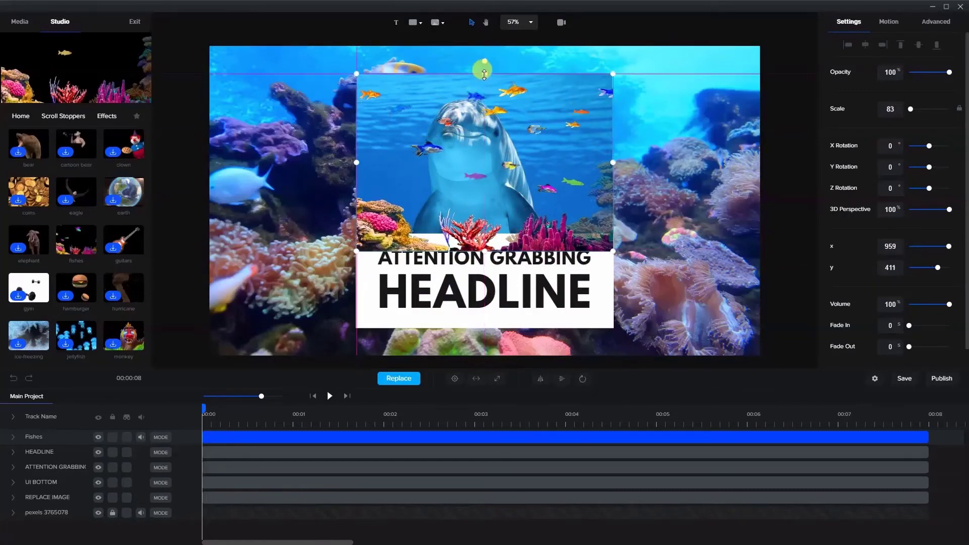
- Move the Fishes layer directly beneath UI BOTTOM and fine-tune its upper-right corner to match the dolphin picture
left_click_drag(31, 440, 44, 479)
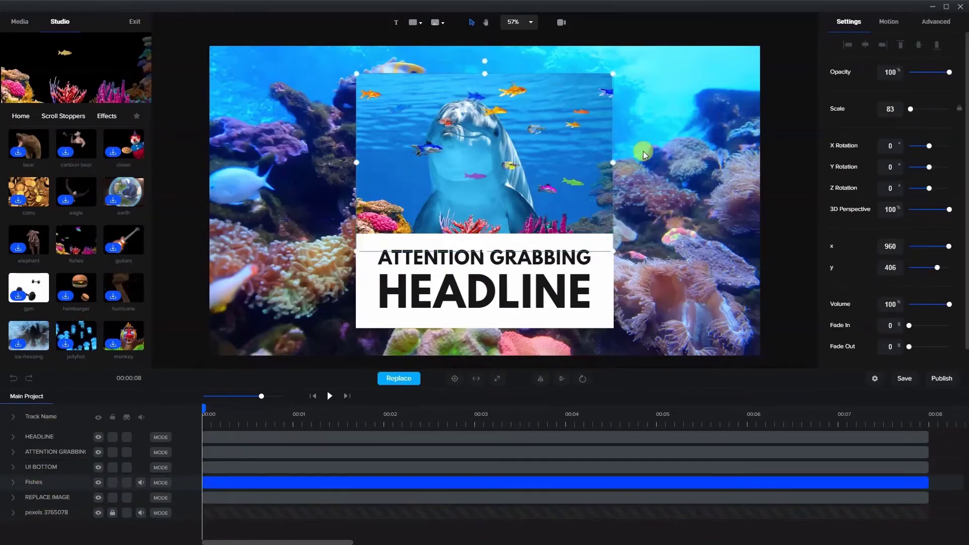
left_click_drag(613, 71, 612, 75)
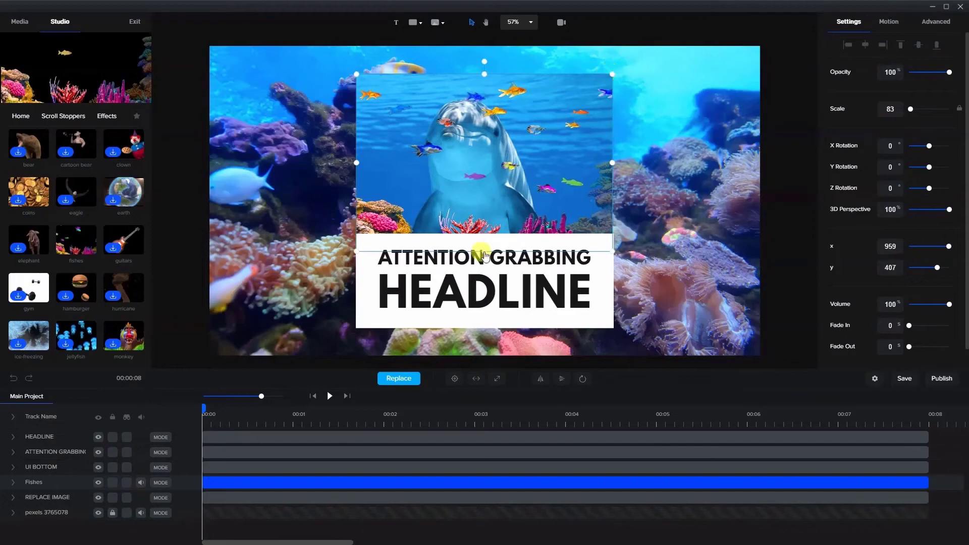
- Slightly enlarge the REPLACE IMAGE and Fishes layers so their right edges line up with the white headline block
scroll(616, 241, "up", 5)
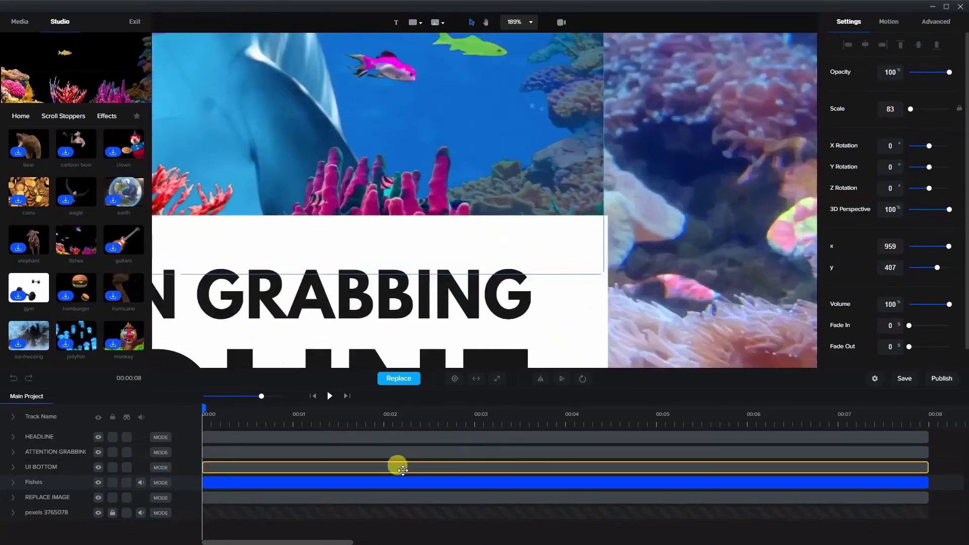
left_click(415, 499)
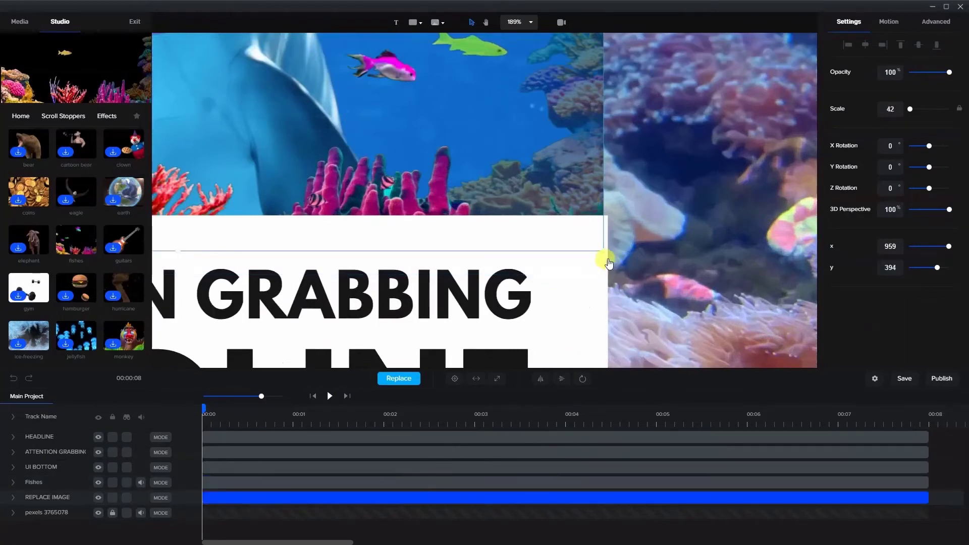
left_click_drag(600, 251, 604, 253)
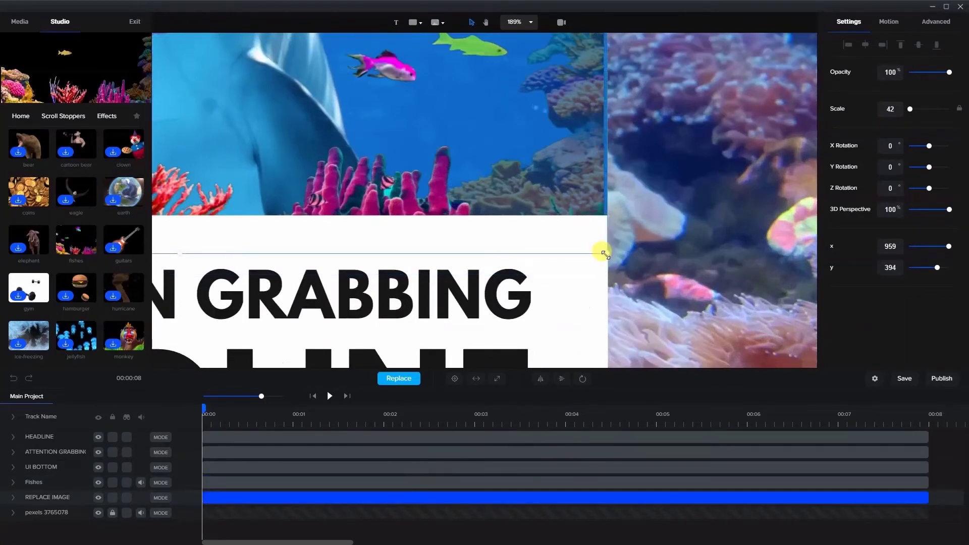
left_click(359, 483)
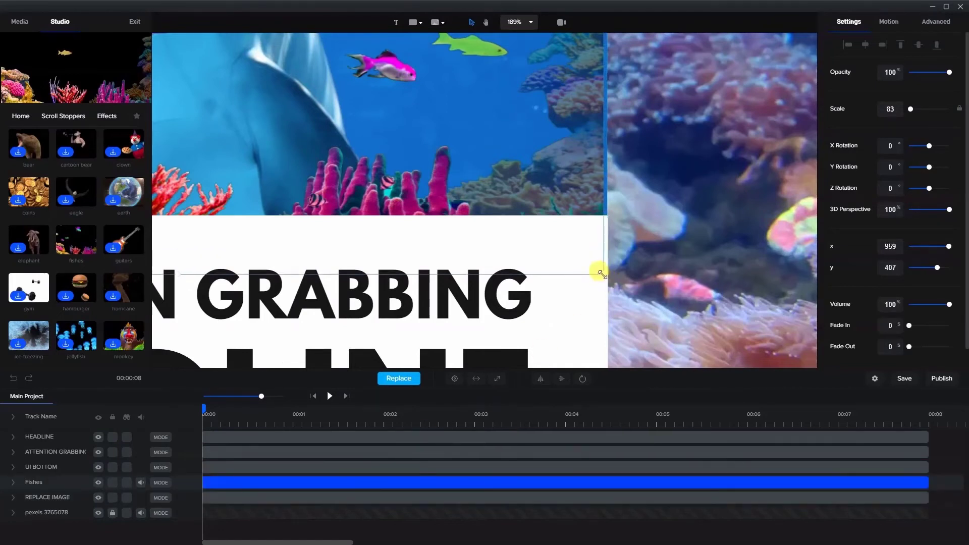
left_click_drag(599, 273, 608, 278)
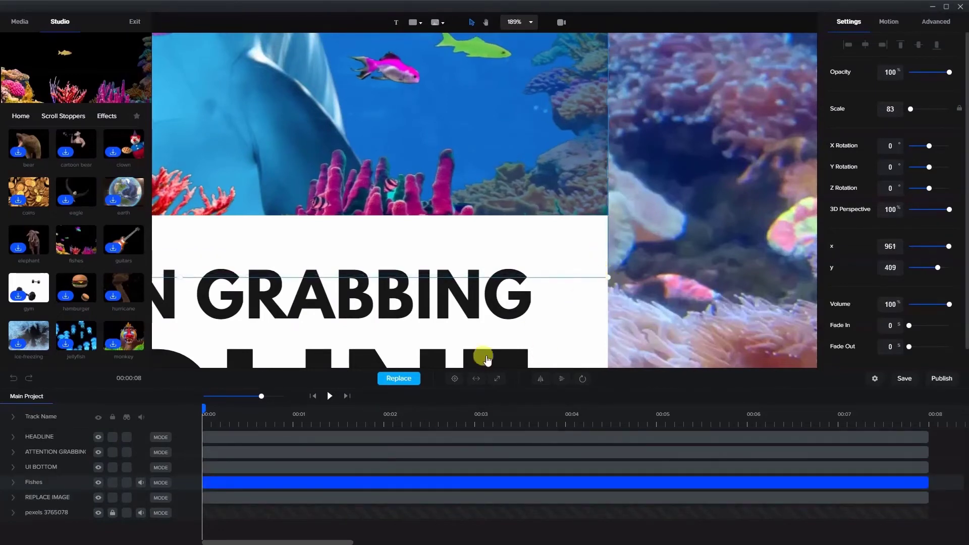
scroll(230, 222, "down", 5)
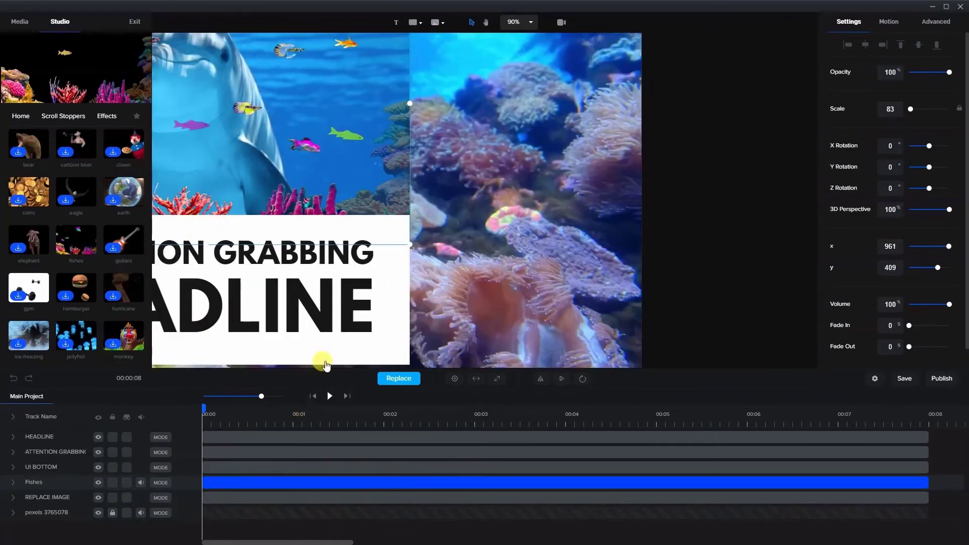
scroll(326, 365, "down", 2)
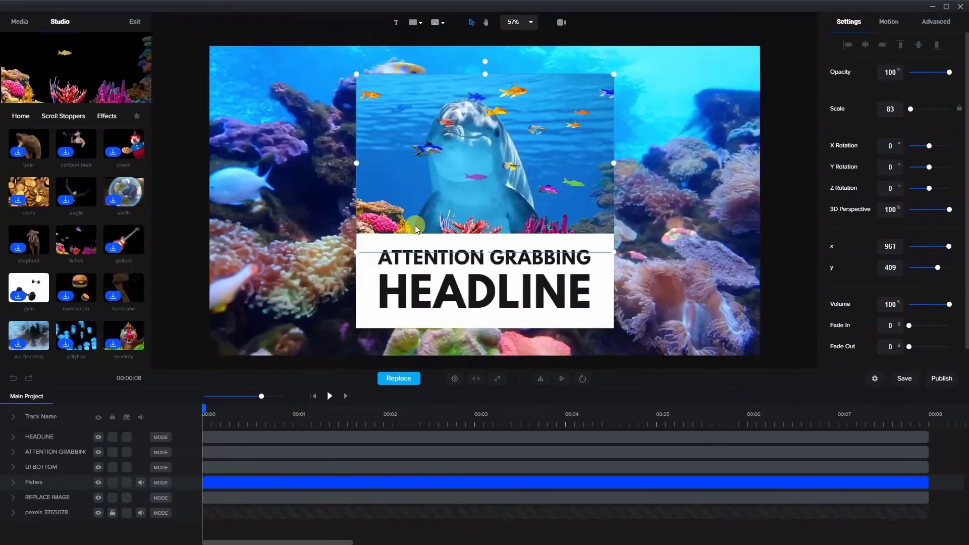
- Preview the fishes animation over the first three seconds and save the project
left_click(297, 245)
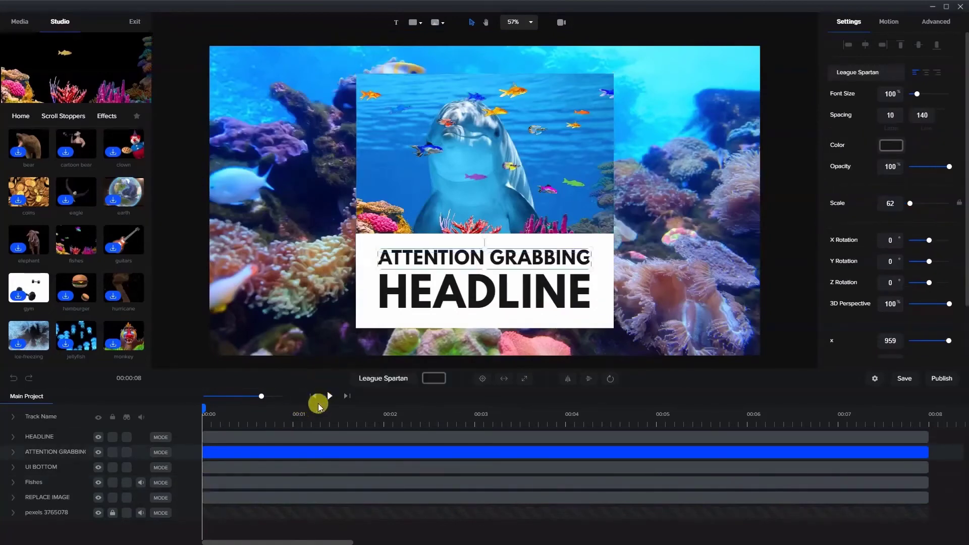
left_click(327, 396)
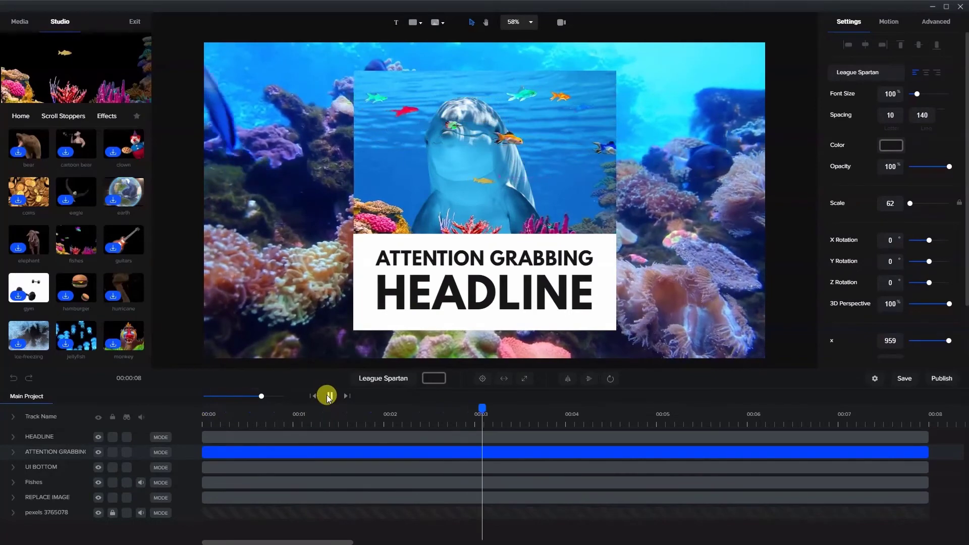
left_click(327, 397)
left_click(228, 456)
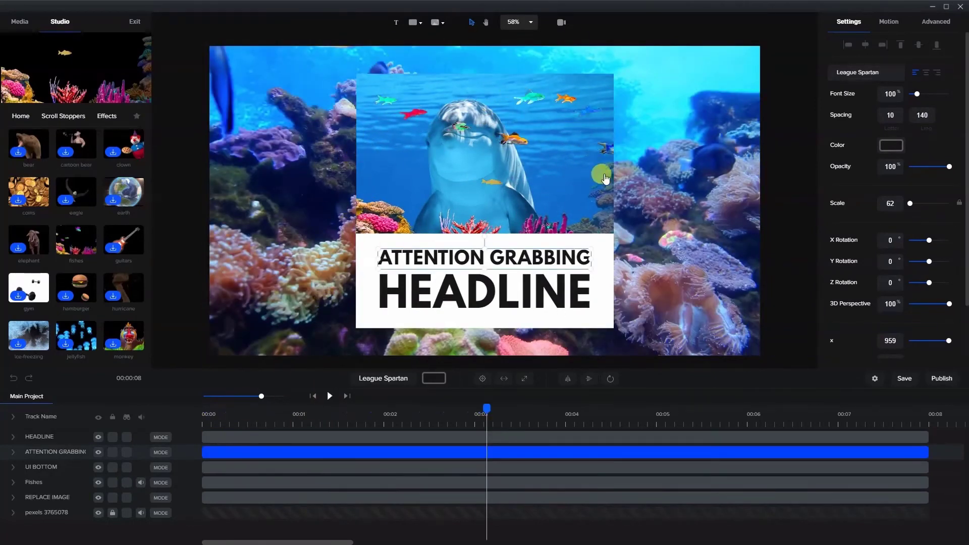
key("ctrl+s")
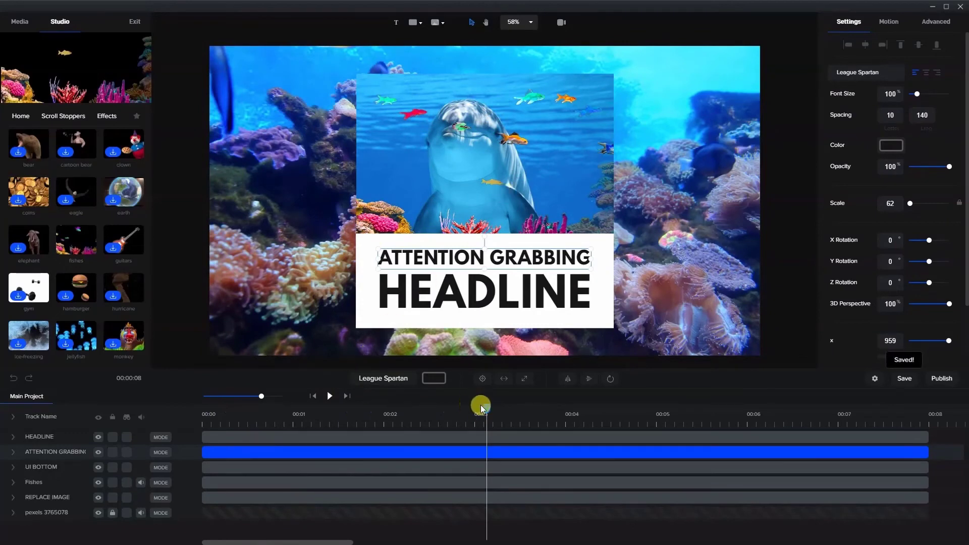
- Add the shark scroll stopper to the composition, starting at about 1.3 seconds on the timeline
left_click(323, 415)
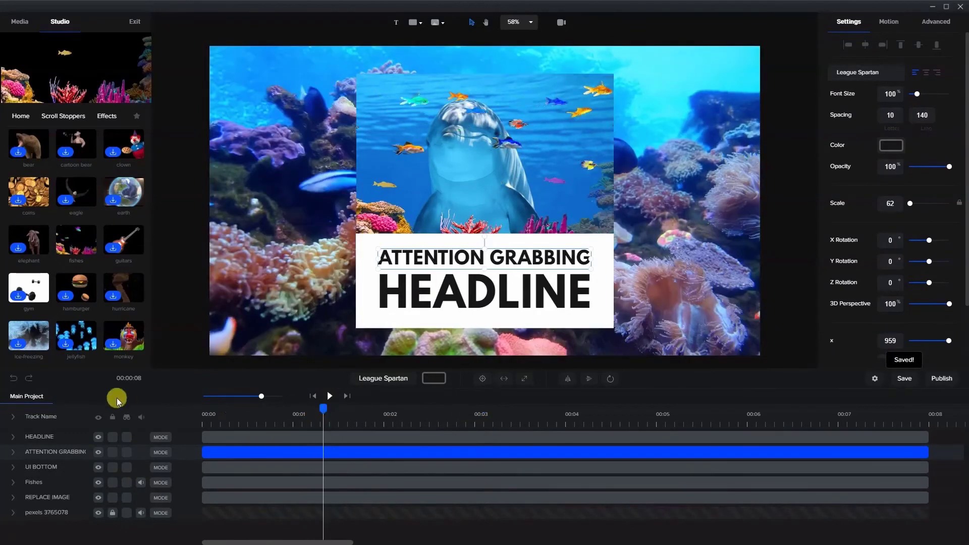
scroll(51, 283, "down", 2)
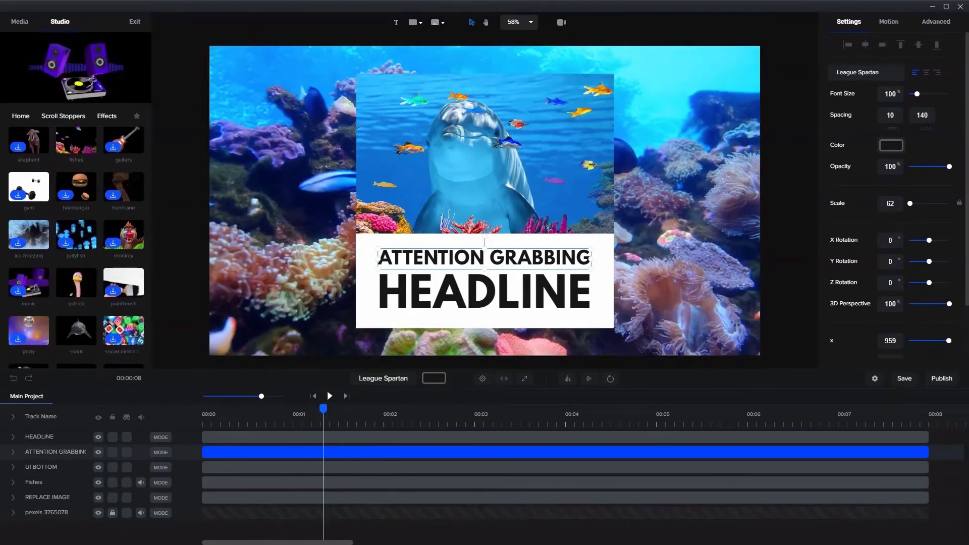
left_click_drag(75, 329, 525, 203)
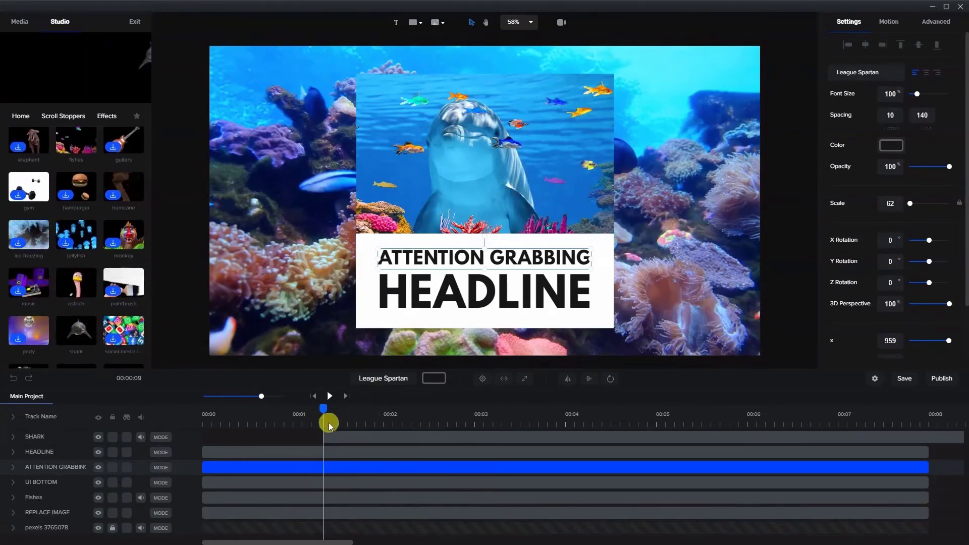
- Play back the shark animation from just before its clip starts until the shark fills the frame
left_click_drag(324, 407, 286, 408)
left_click(331, 397)
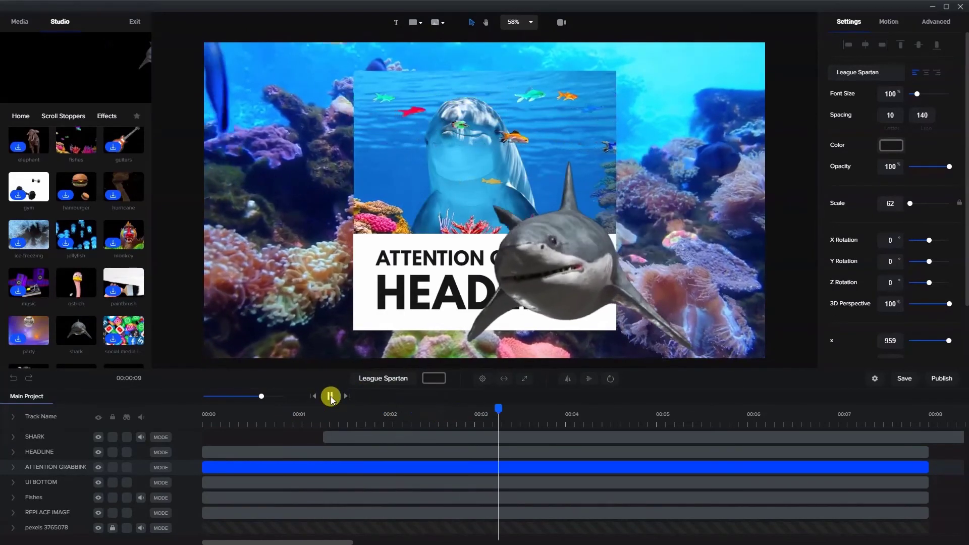
left_click(330, 396)
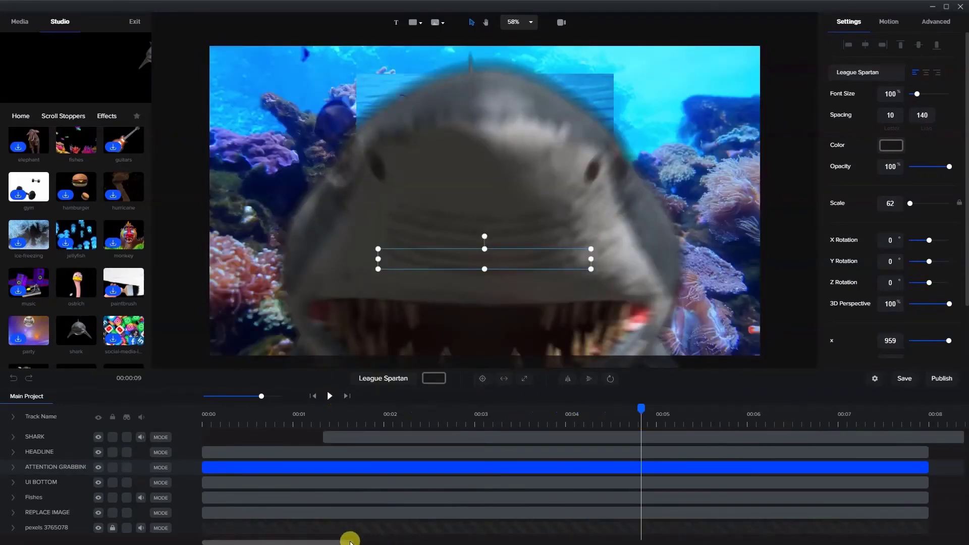
- Trim the end of the SHARK clip to 8 seconds so it ends together with the other layers
left_click_drag(350, 540, 357, 541)
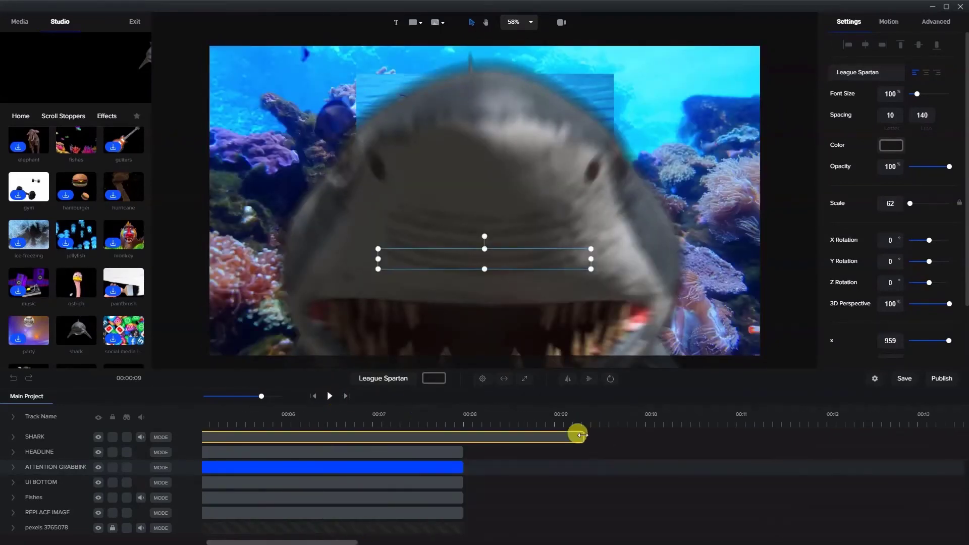
left_click_drag(582, 435, 473, 430)
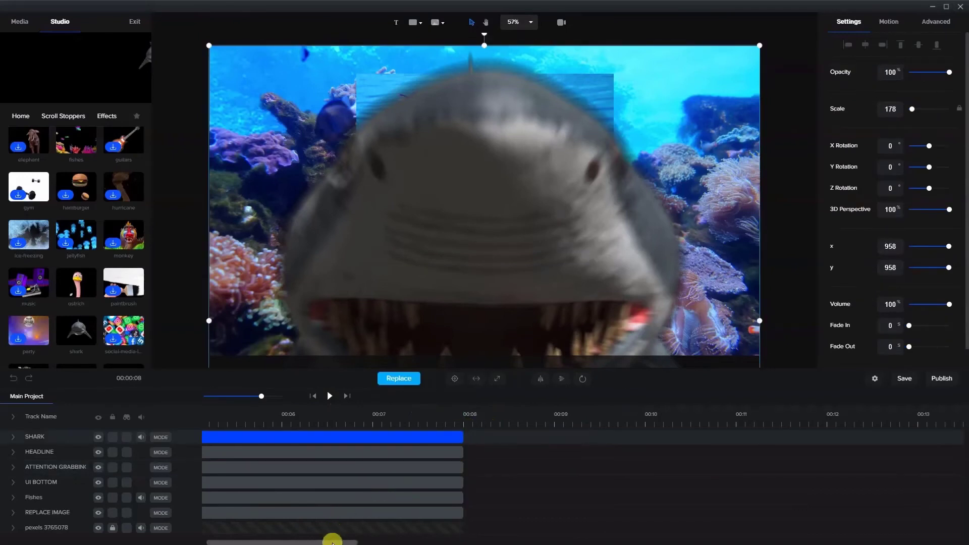
left_click_drag(332, 541, 317, 542)
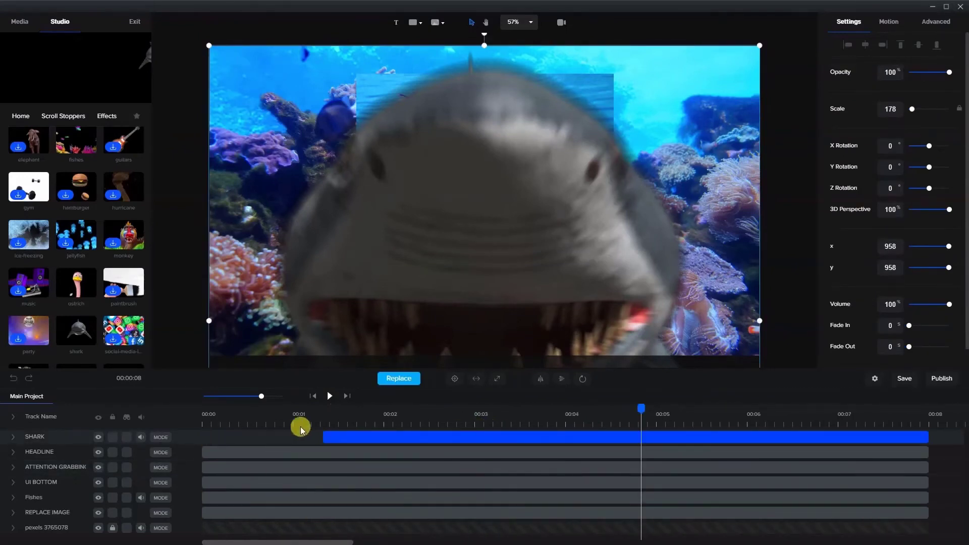
- Enter camera mode shortly before the shark clip starts and shrink the camera frame to cover just the dolphin picture
left_click_drag(303, 413, 308, 414)
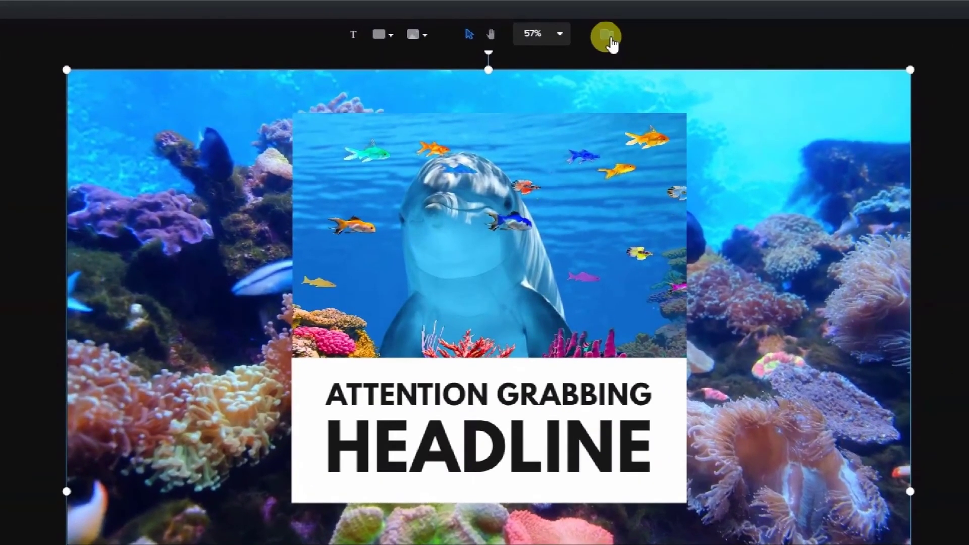
left_click(605, 35)
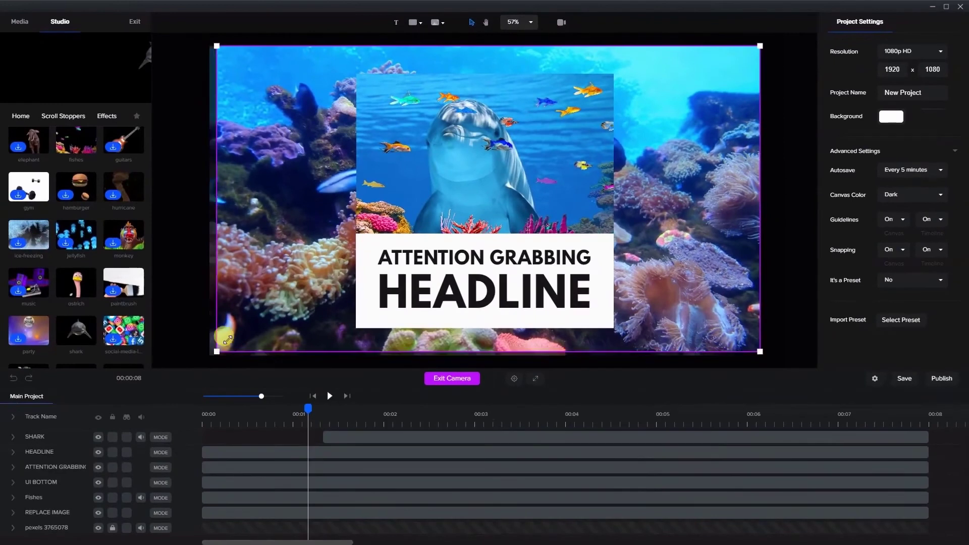
left_click_drag(210, 356, 338, 256)
left_click_drag(760, 46, 613, 128)
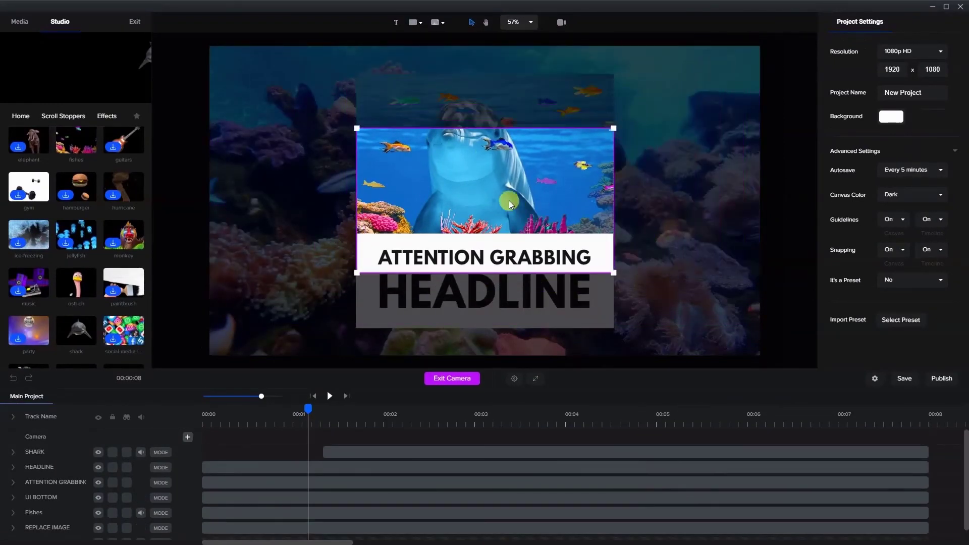
left_click_drag(511, 205, 510, 154)
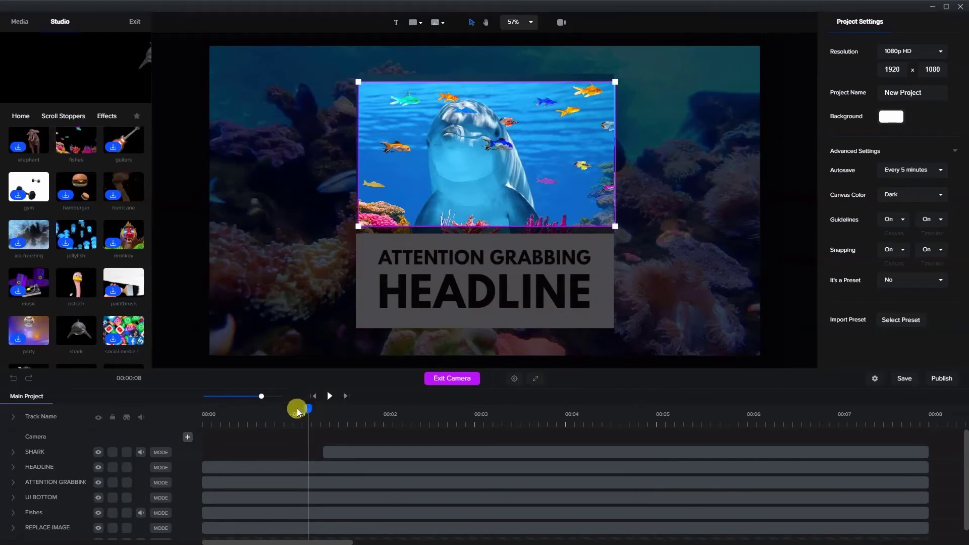
- Add a camera movement starting at about 0.6 seconds on the Camera track and select it
left_click_drag(297, 412, 251, 410)
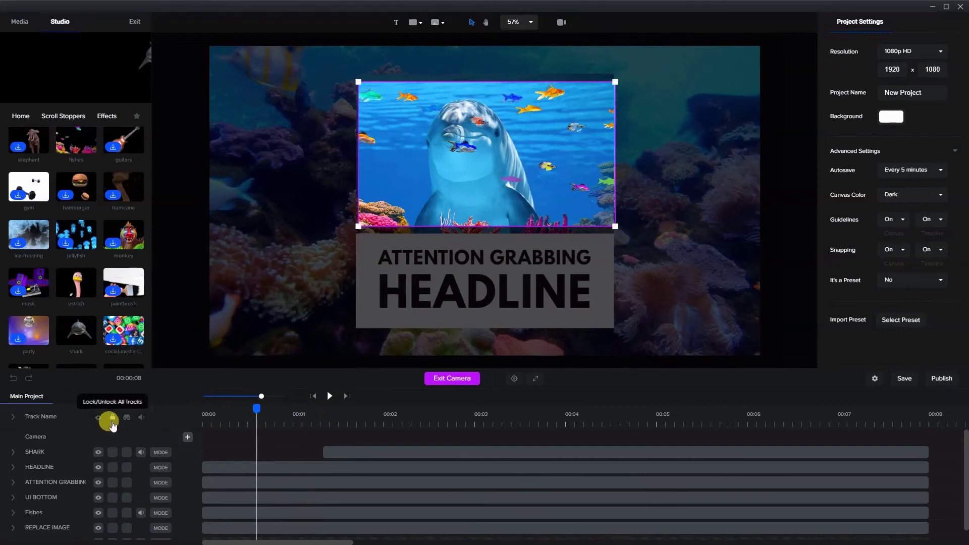
left_click(188, 437)
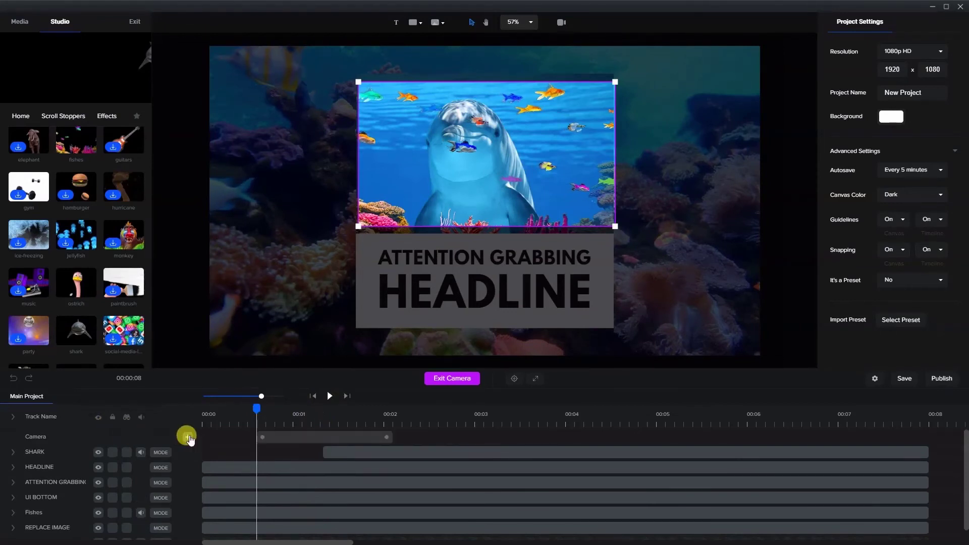
left_click(251, 407)
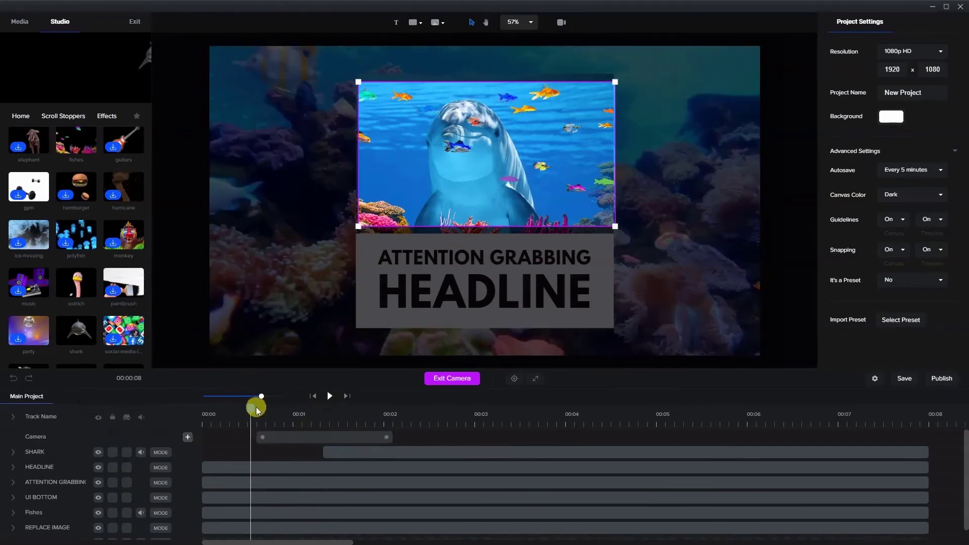
left_click(271, 437)
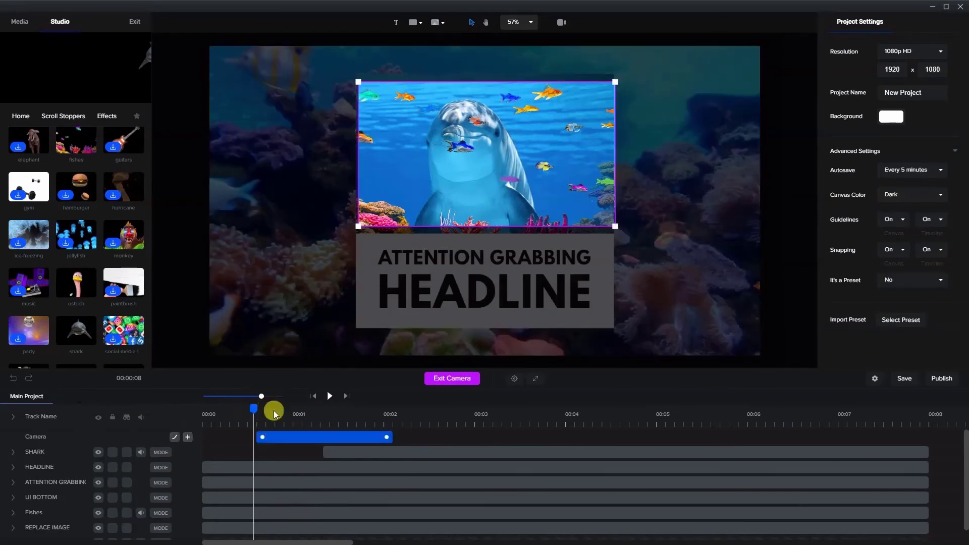
- After the camera movement, at about 2.3 seconds, enlarge the camera frame to include the whole headline post and the reef on both sides
left_click(390, 415)
left_click(417, 415)
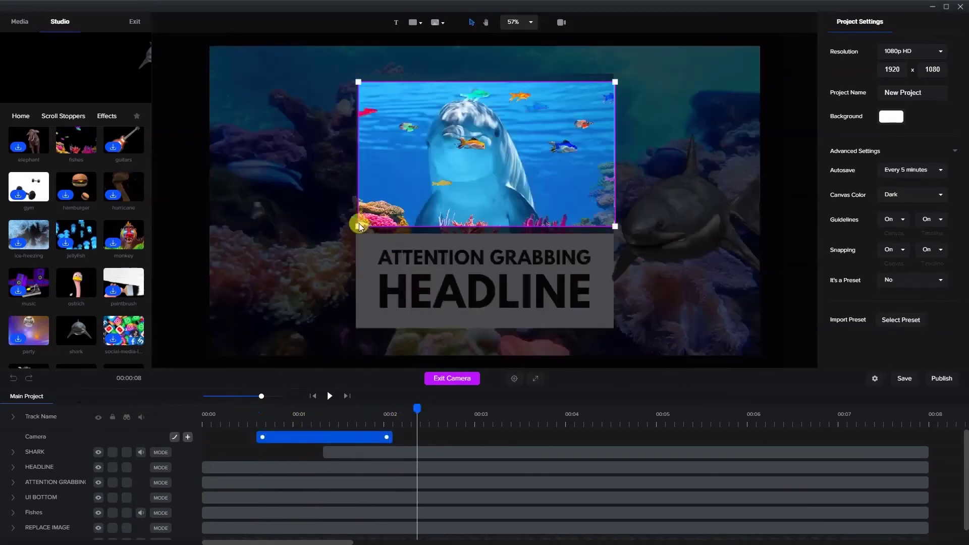
left_click_drag(358, 228, 267, 278)
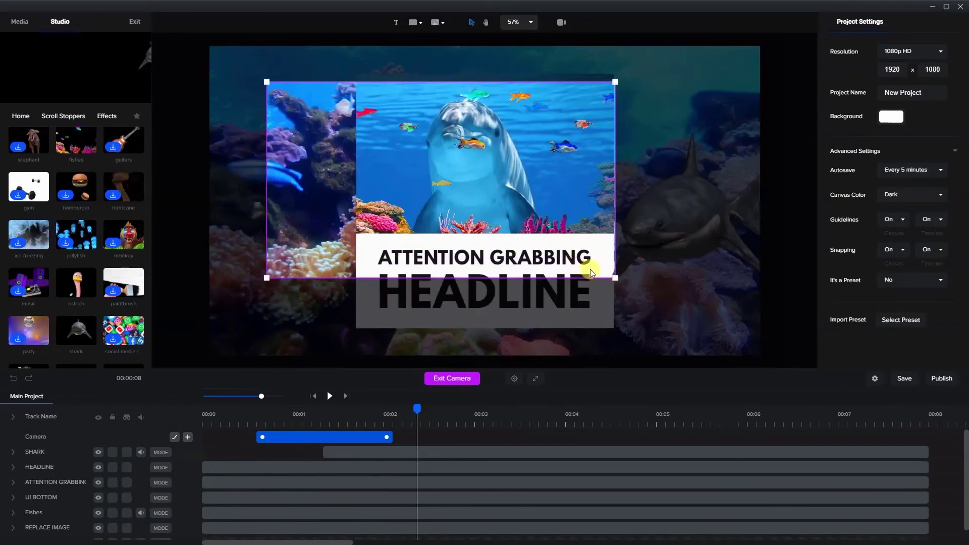
left_click_drag(615, 276, 681, 345)
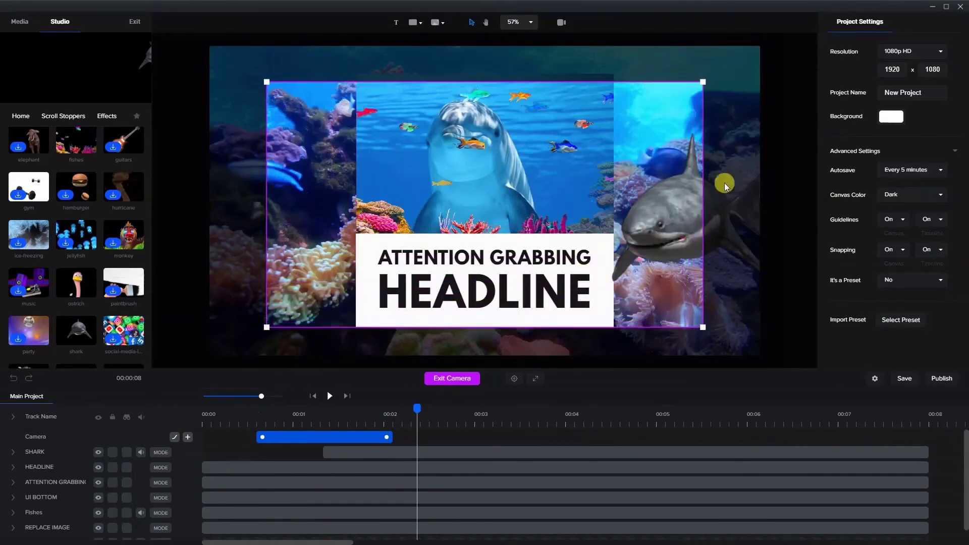
left_click_drag(703, 82, 715, 75)
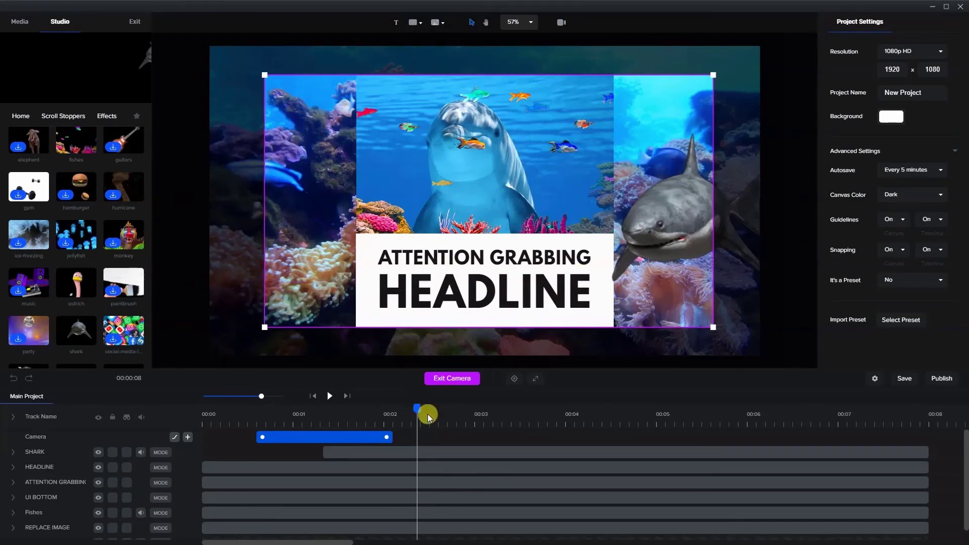
- Check the camera zoom-out partway through its movement and play the project from the beginning
left_click_drag(391, 413, 371, 425)
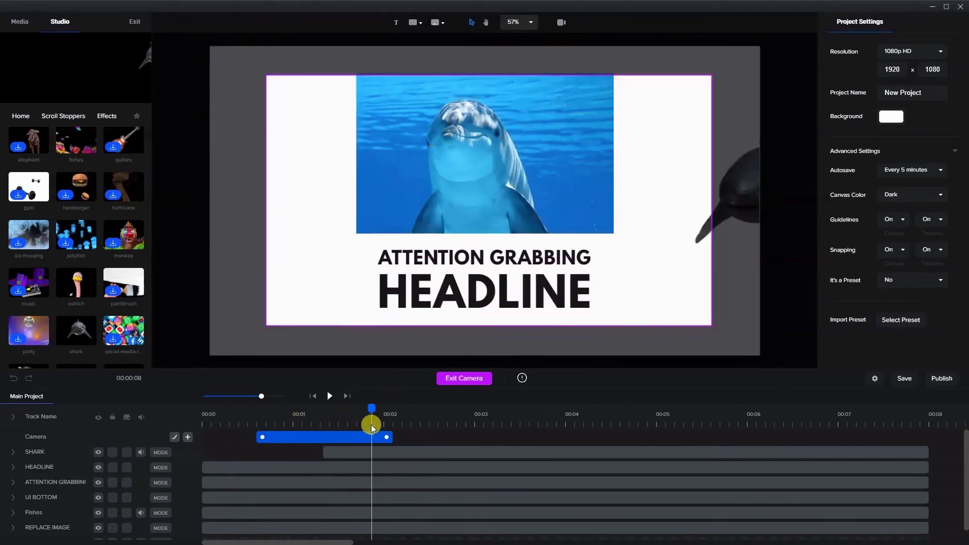
left_click(192, 416)
left_click(330, 396)
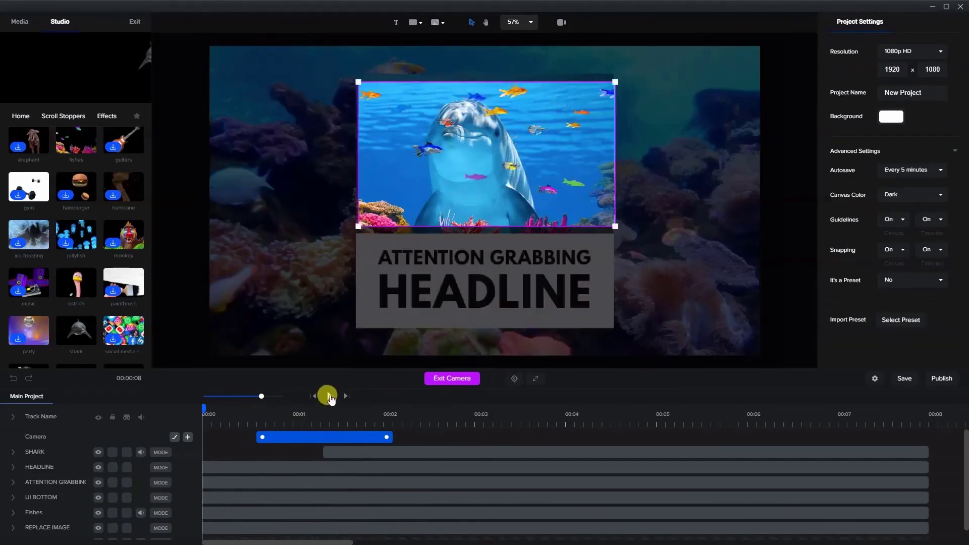